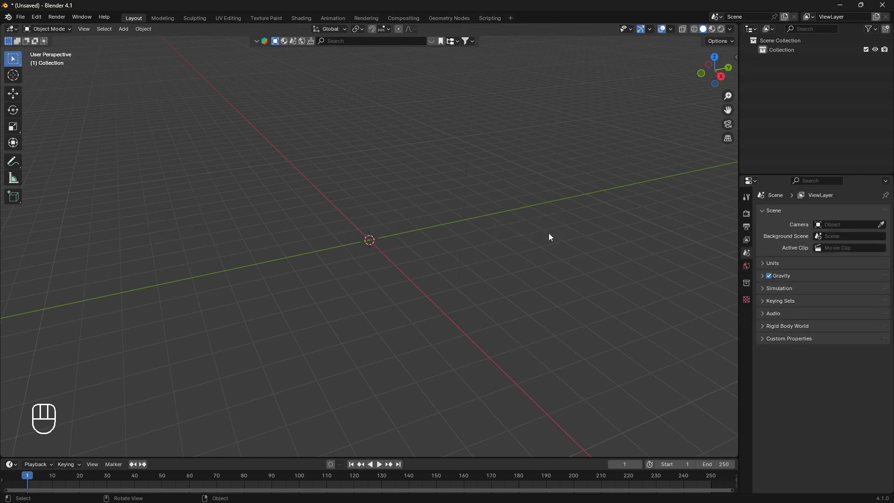
Add a UV sphere mesh at the world origin
key(shift+a)
mouse_move(515, 245)
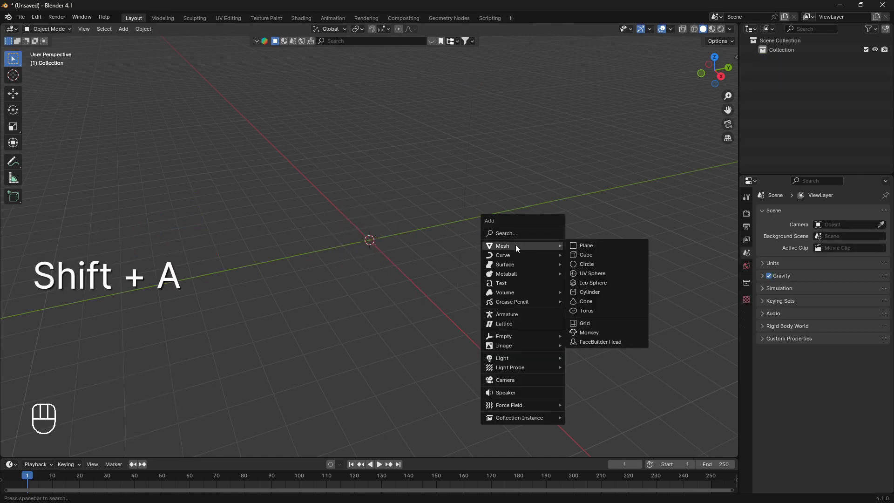
click(612, 274)
scroll(495, 278, up, 5)
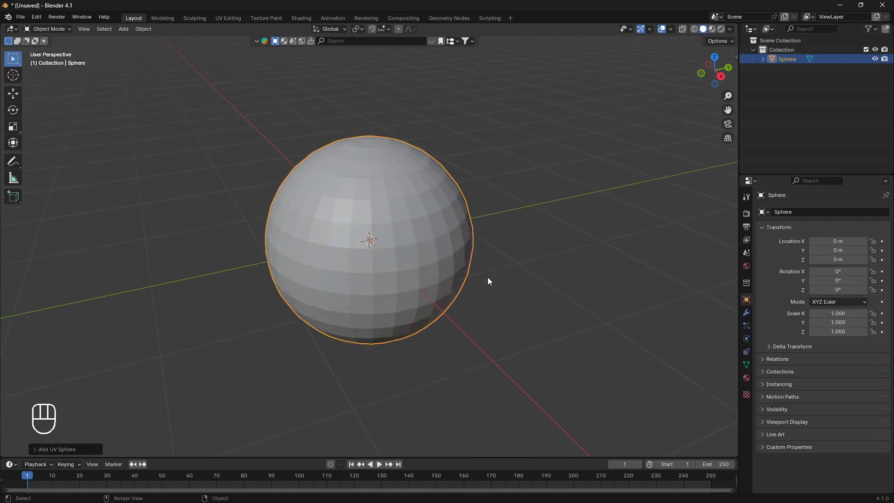
Shade the sphere smooth and give it a level 2 subdivision surface
right_click(408, 203)
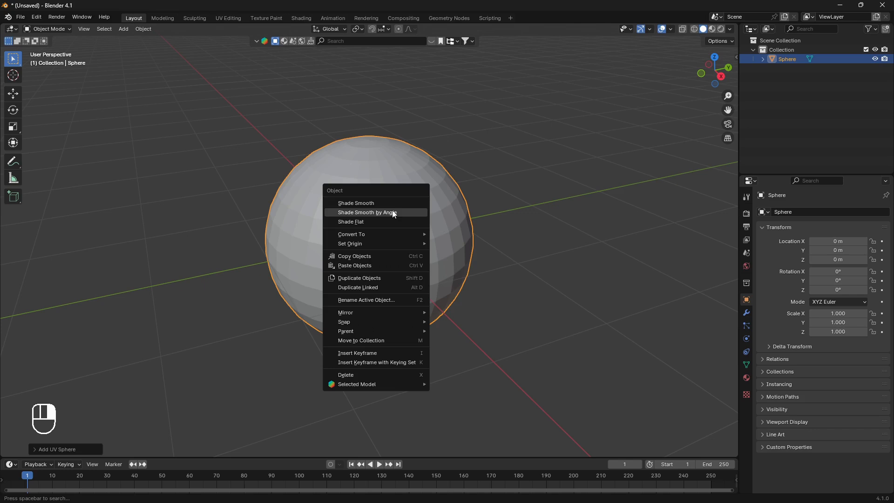
click(392, 203)
scroll(418, 207, up, 3)
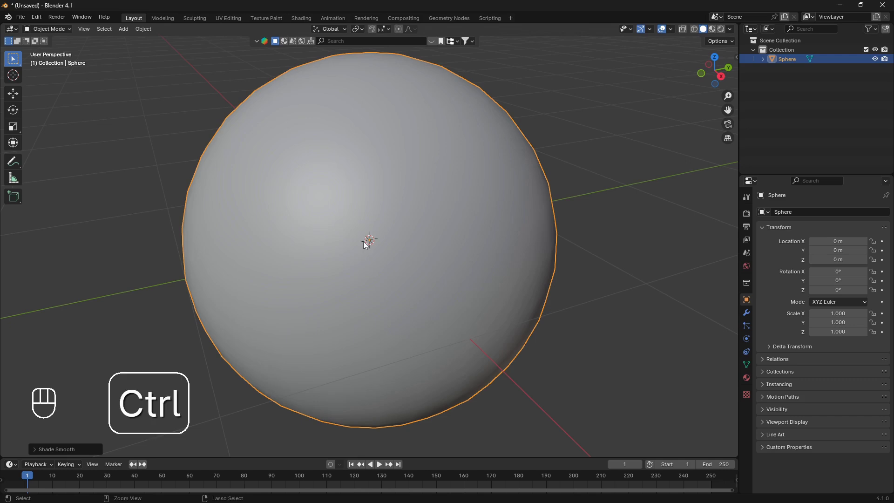
key(ctrl+2)
scroll(425, 255, down, 5)
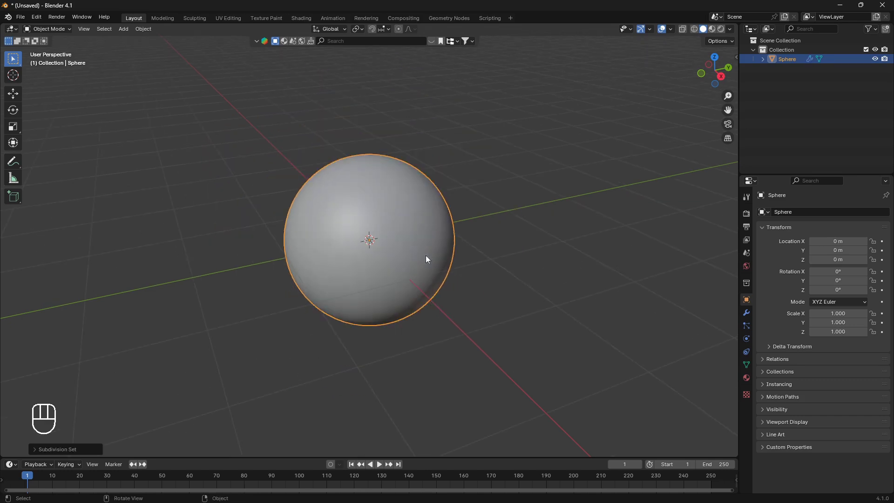
Hide the sphere and add a camera at the world origin
key(h)
middle_drag(409, 235, 387, 230)
key(shift+a)
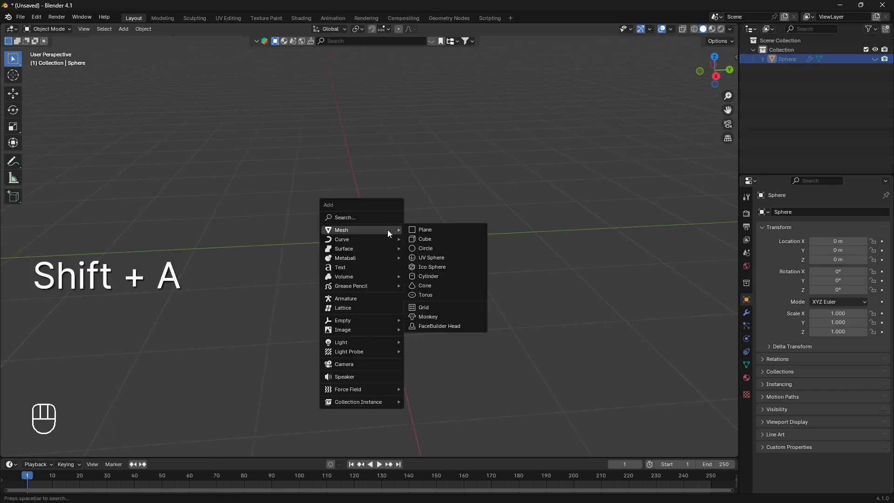
click(370, 362)
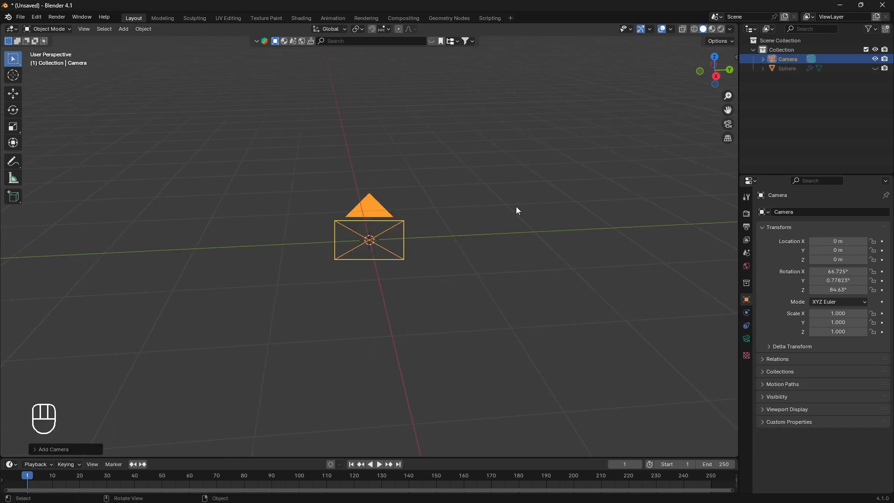
Set the camera's X, Y and Z rotation to 0°
key(n)
mouse_move(682, 124)
mouse_down()
mouse_move(682, 135)
mouse_move(682, 112)
mouse_up()
text(0)
key(Return)
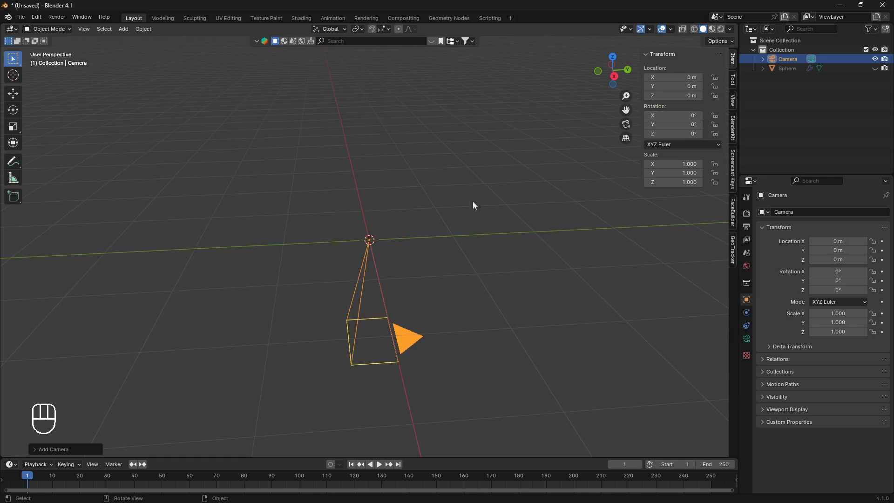
Rotate the camera 90° about the global X axis and move it along Y to about -4.58 m
text(rx)
text(90)
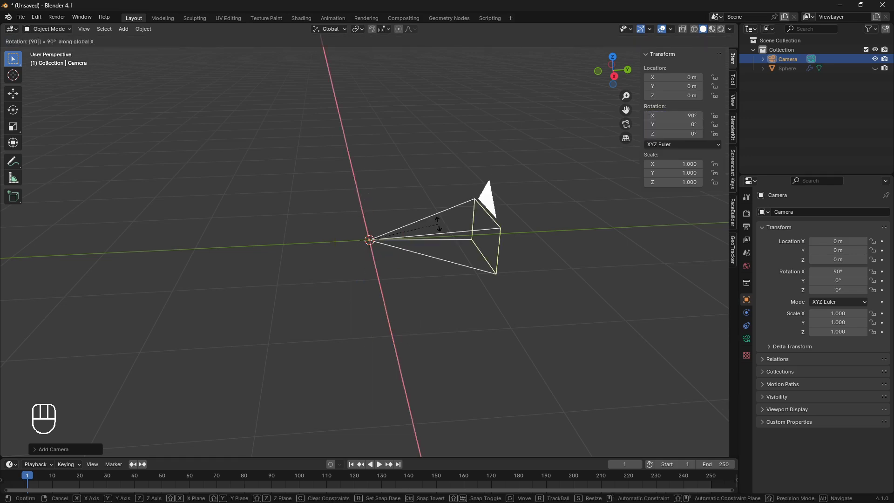
key(Return)
key(g)
key(y)
click(24, 255)
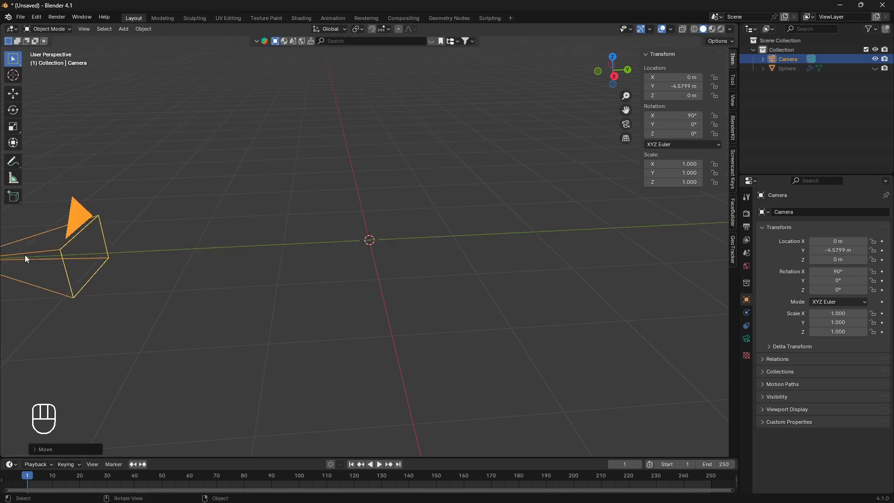
From the camera view, unhide the sphere and scale it to about 0.795 so it fits inside the frame, leaving nothing selected
key(KP_0)
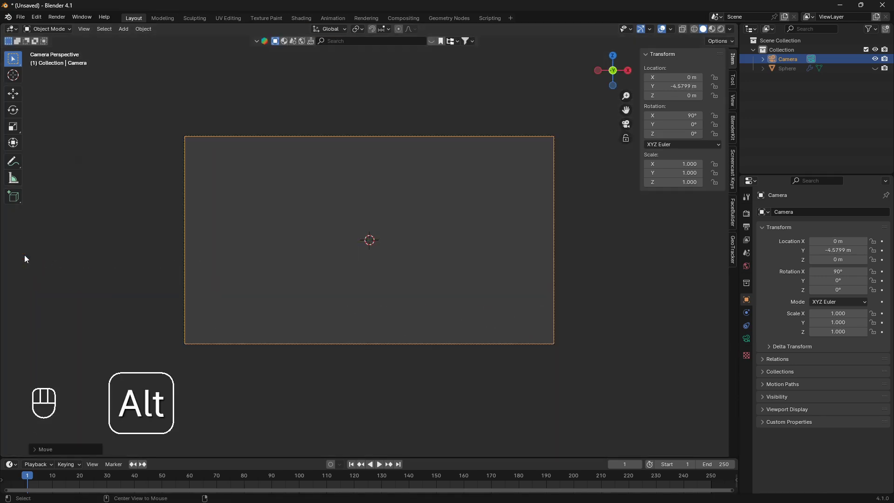
key(alt+h)
click(313, 219)
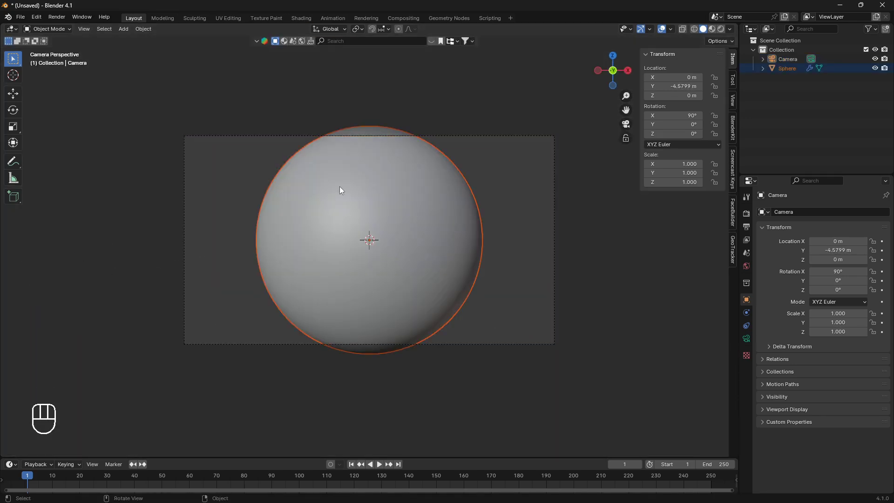
key(s)
click(493, 202)
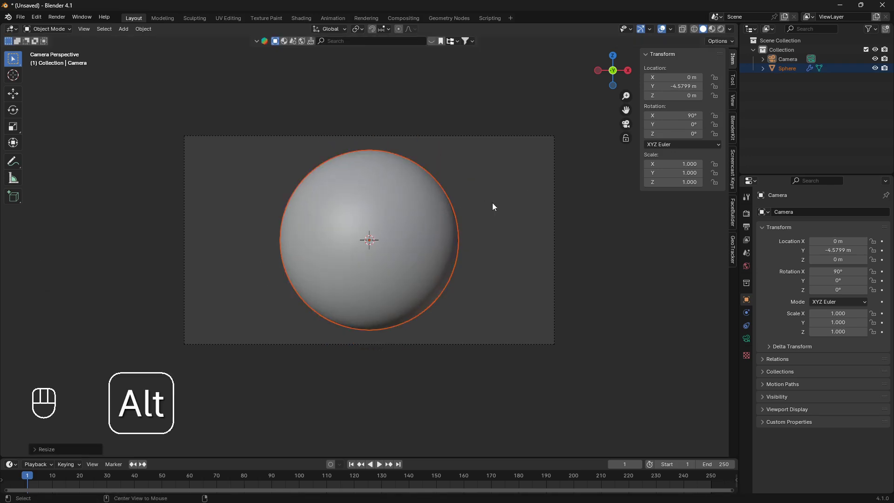
key(alt+a)
scroll(448, 257, up, 2)
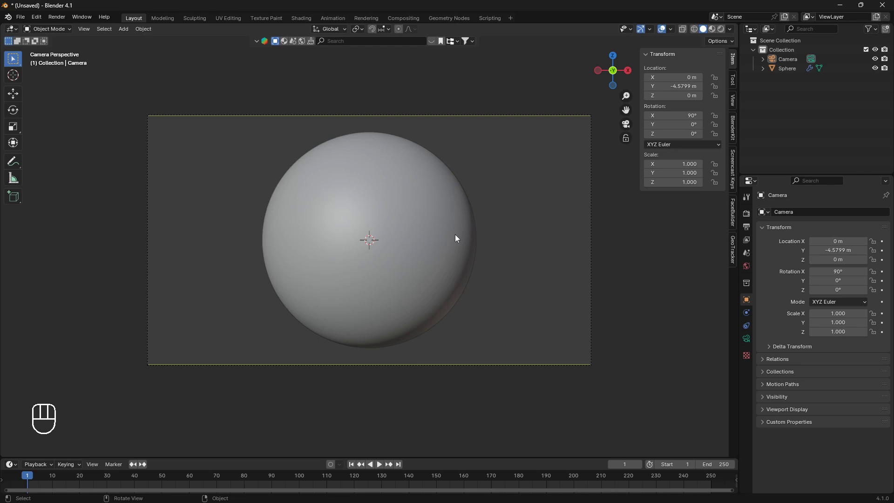
Enlarge the timeline area below the 3D viewport
drag(466, 457, 481, 388)
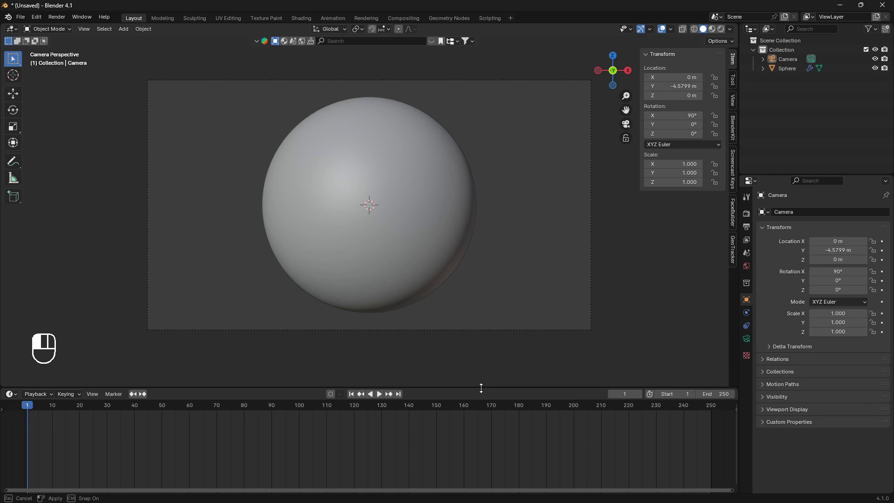
drag(482, 388, 482, 387)
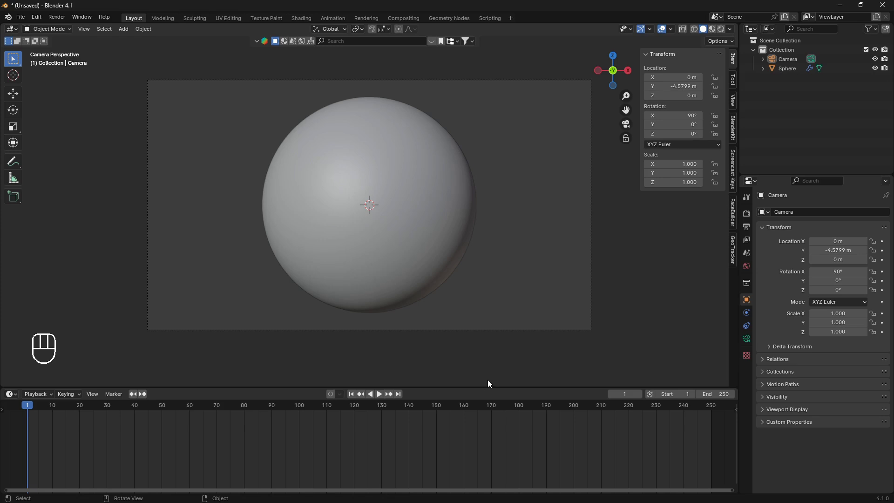
Switch to Chrome, check the resolution, format and download options of the Meadow HDRI on Poly Haven, and return to Blender
mouse_move(530, 499)
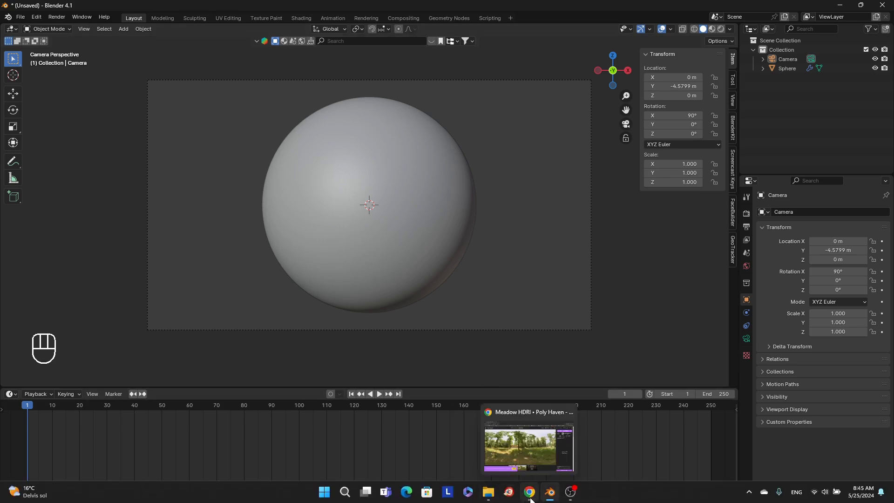
click(533, 451)
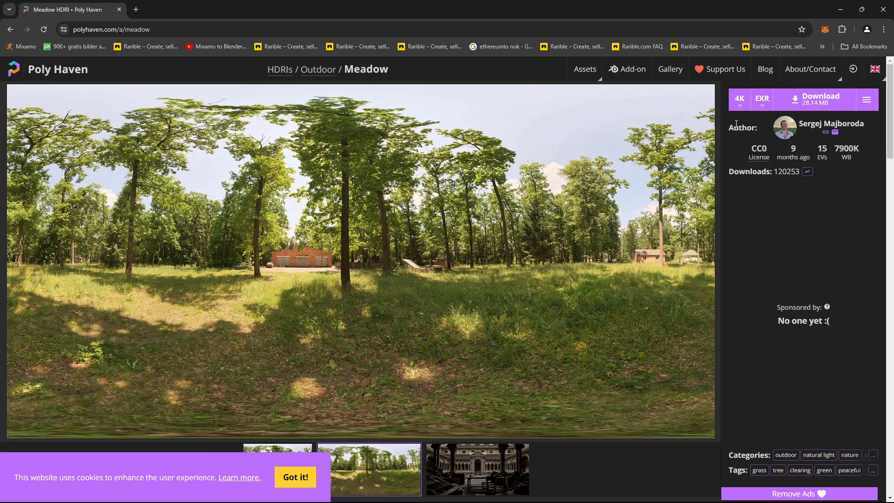
click(743, 107)
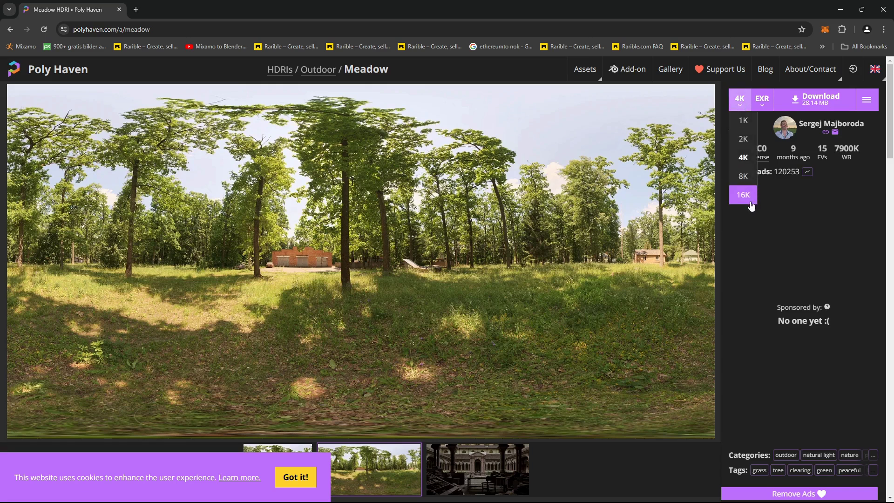
click(762, 104)
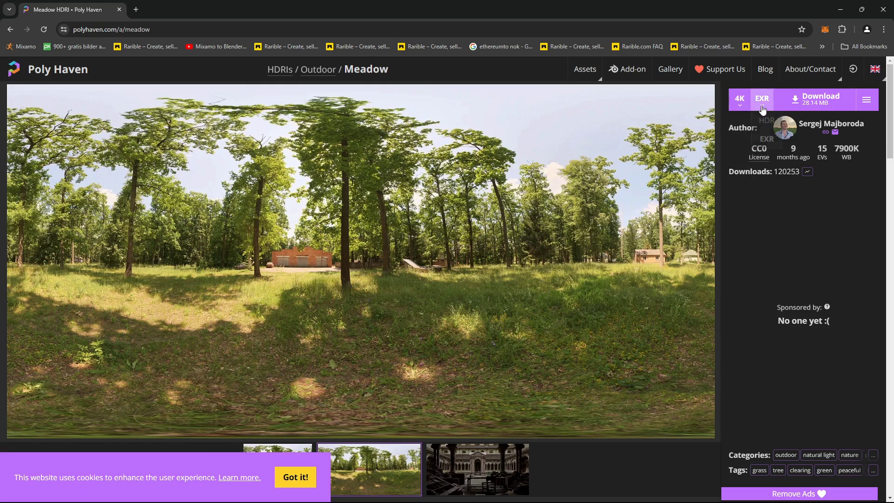
click(824, 100)
click(840, 10)
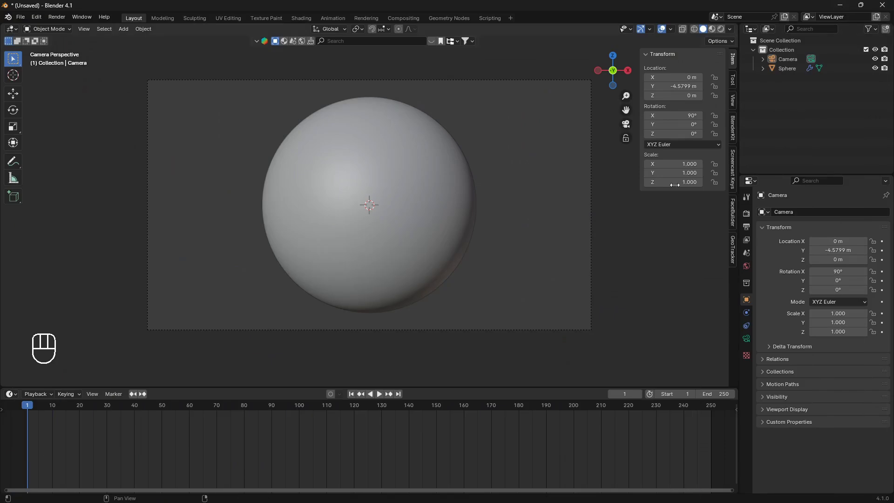
Enlarge the timeline area further, select the sphere, and turn that area into a Shader Editor showing the World shader
drag(440, 389, 460, 327)
click(404, 219)
click(10, 335)
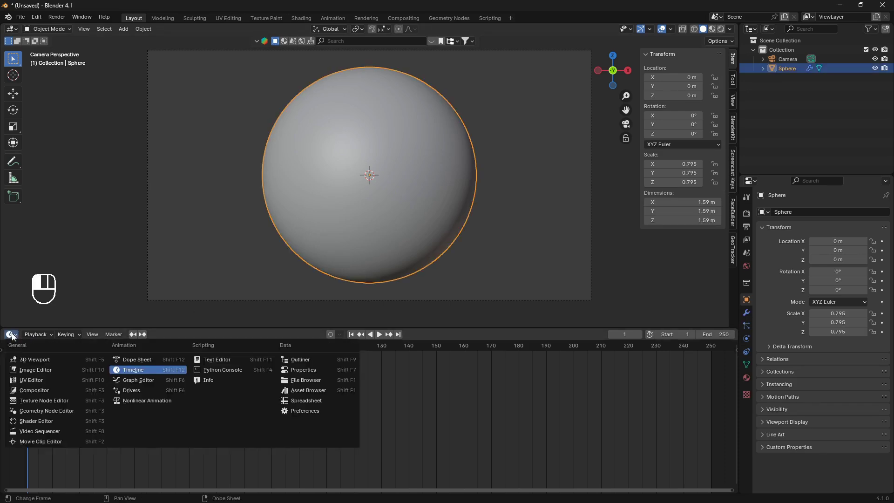
click(44, 421)
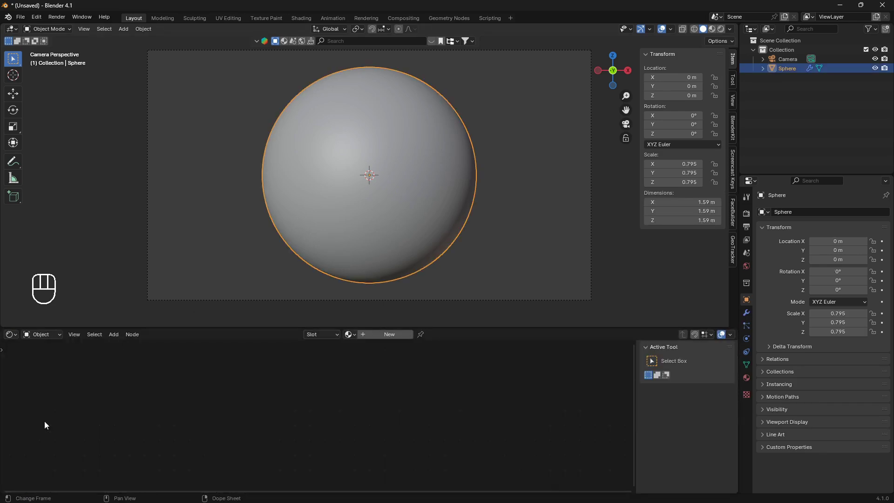
click(58, 334)
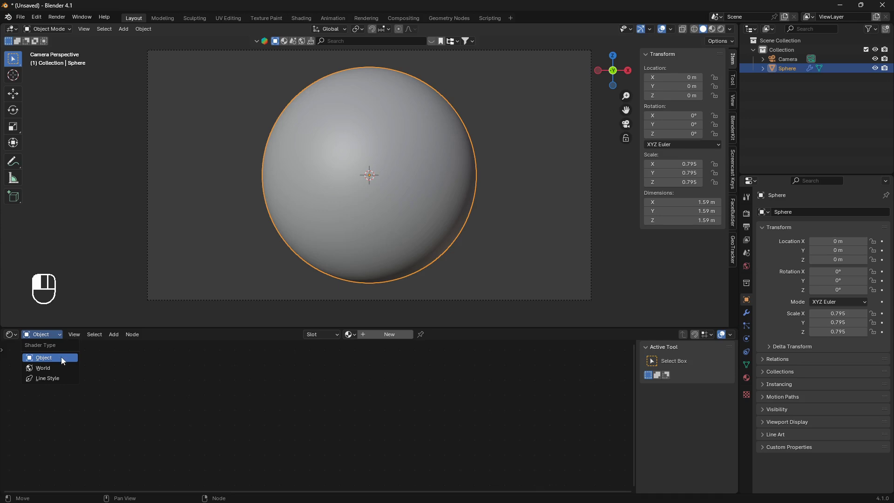
click(55, 370)
Add an Environment Texture node before the Background node in the World node tree
scroll(289, 440, up, 4)
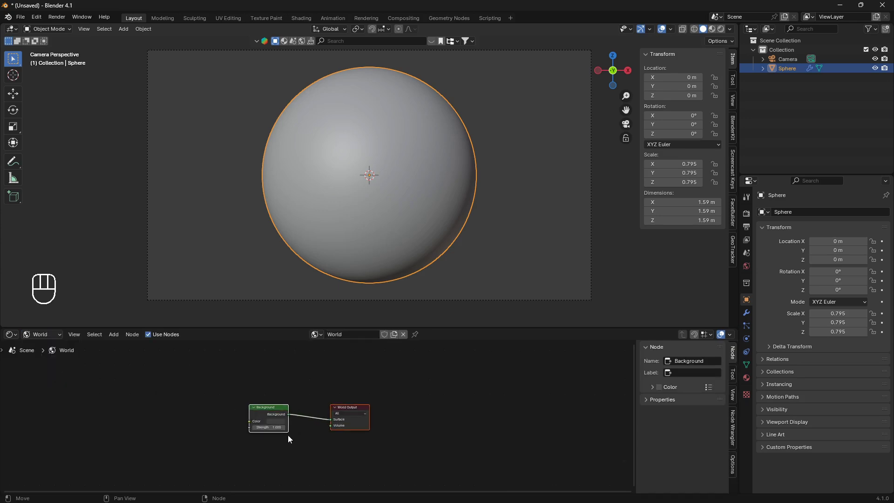
middle_drag(289, 437, 519, 426)
key(shift+a)
text(en)
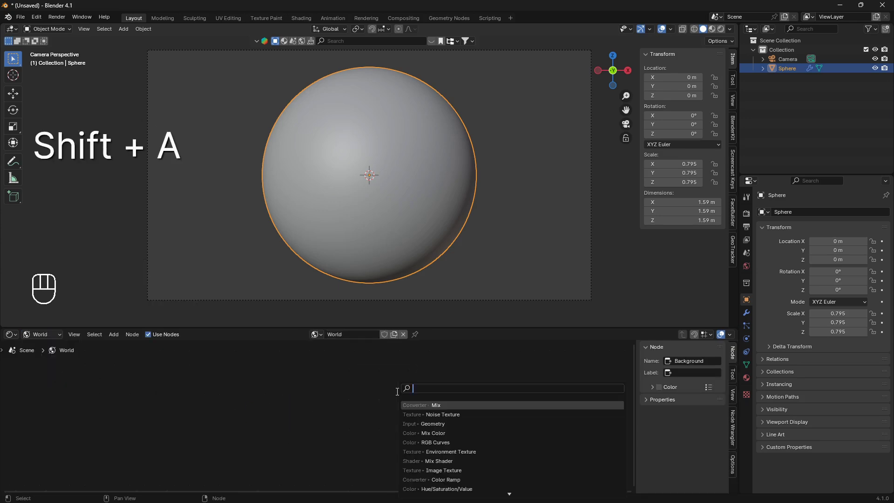
click(427, 405)
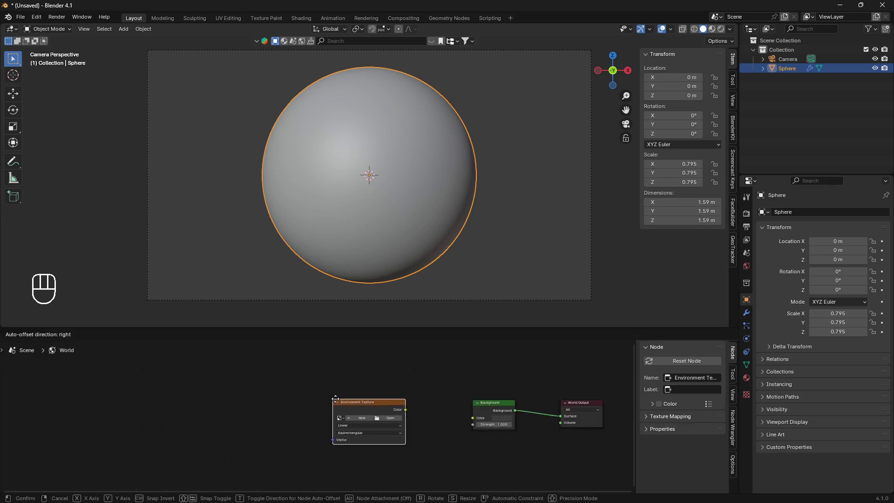
click(391, 423)
Filter the Downloads folder by "hdr" and load meadow_16k.hdr into the Environment Texture node
click(409, 415)
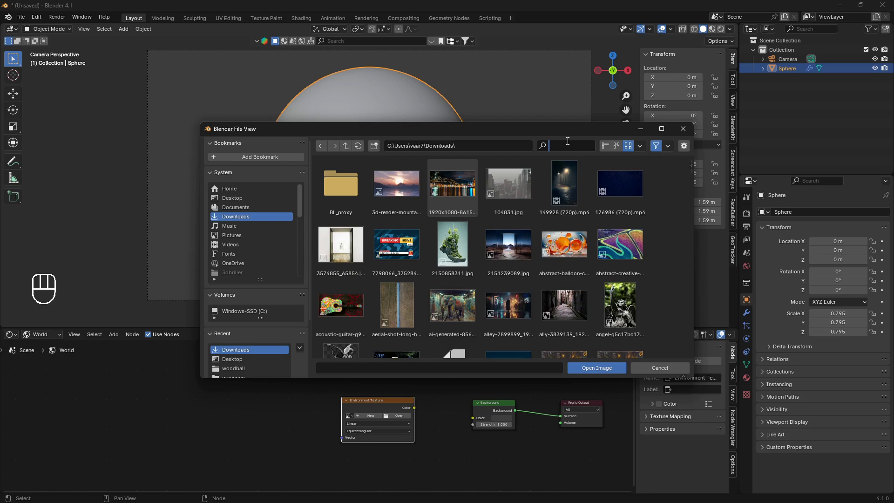
text(hdri)
key(BackSpace)
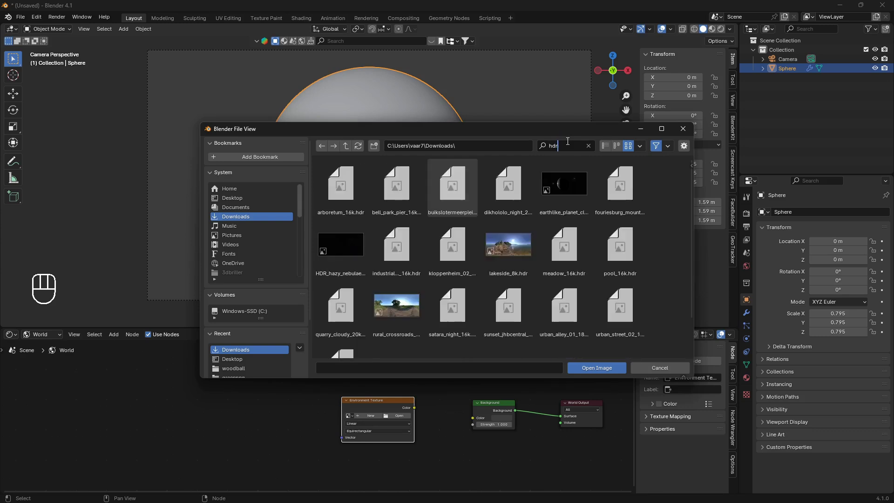
click(566, 246)
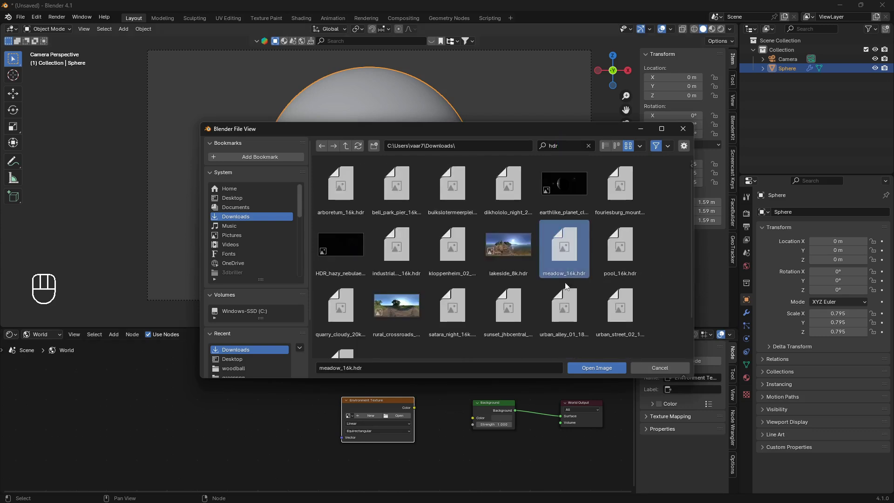
click(596, 366)
Connect the environment texture's Color output to the Background node's Color input and move the texture node farther away from it
scroll(475, 428, up, 1)
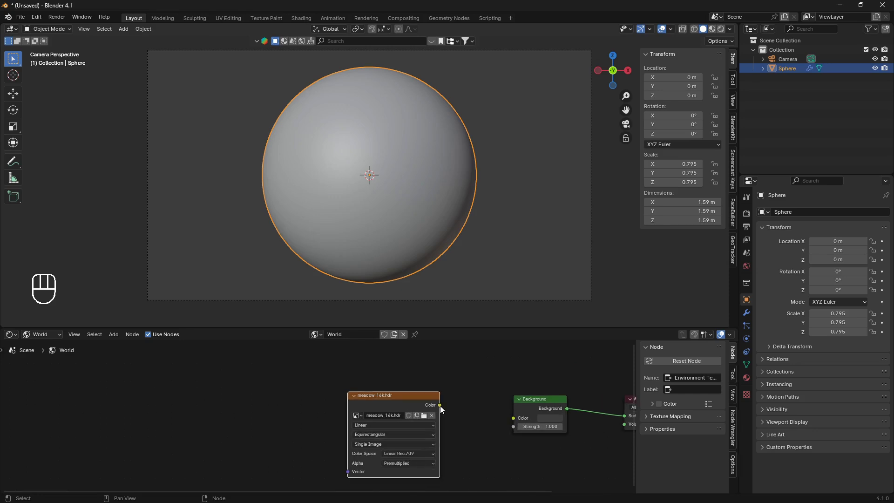
drag(439, 405, 451, 407)
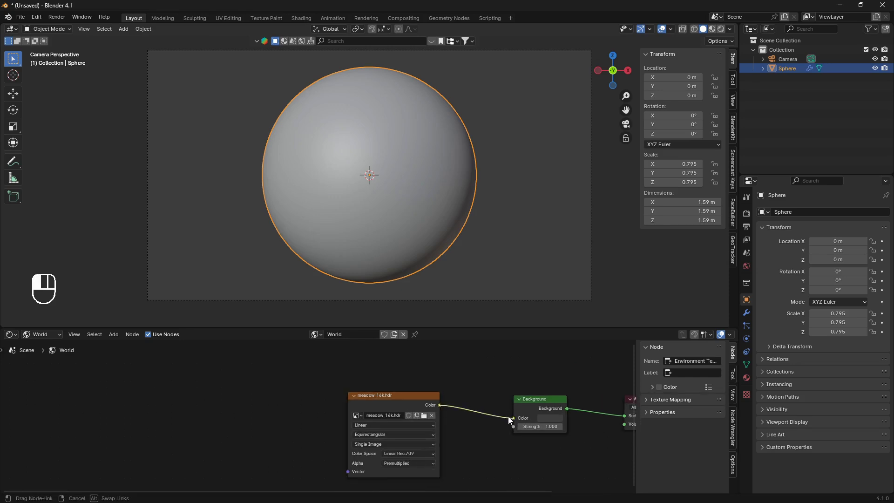
drag(510, 420, 512, 418)
drag(398, 396, 323, 393)
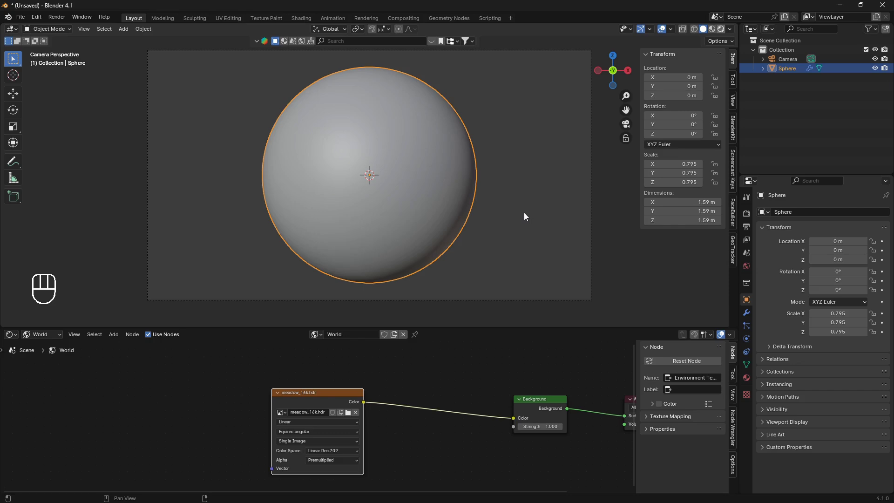
Switch the 3D viewport to rendered shading and view the sphere against the HDRI from another angle
key(z)
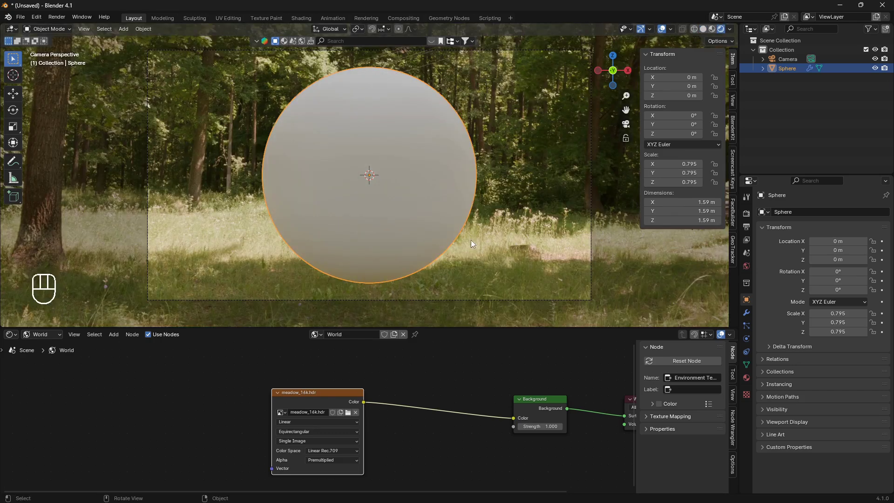
middle_drag(470, 239, 431, 224)
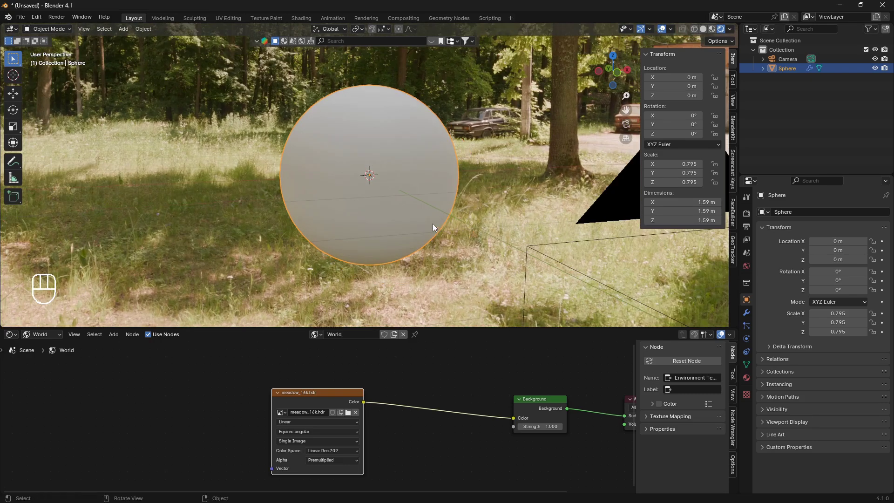
Return to the camera view and insert an RGB Curves node between the meadow_16k.hdr texture and the Background node
key(KP_0)
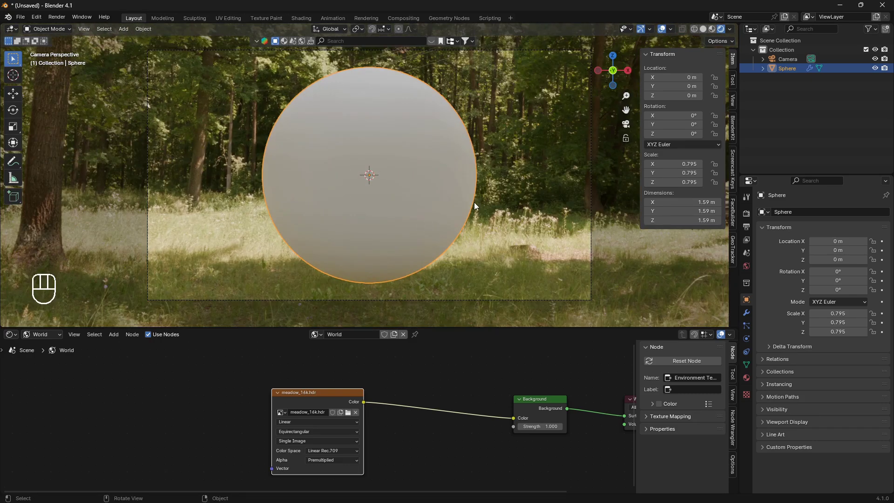
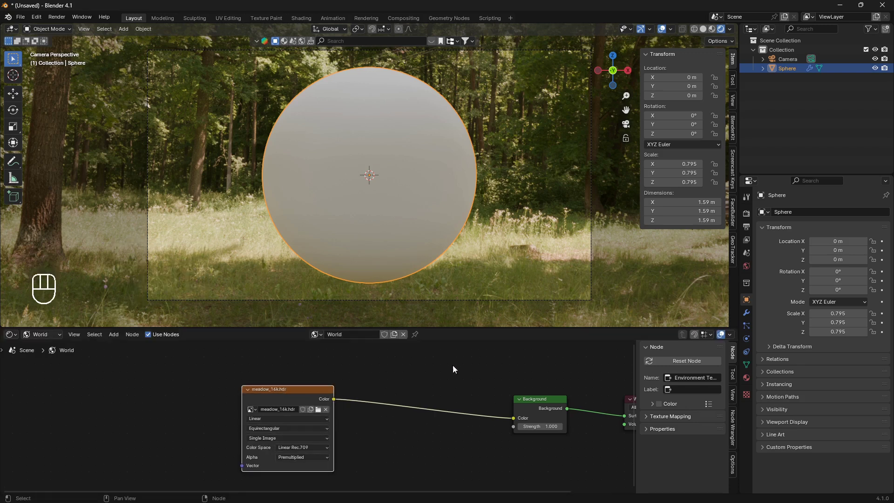
key(shift+a)
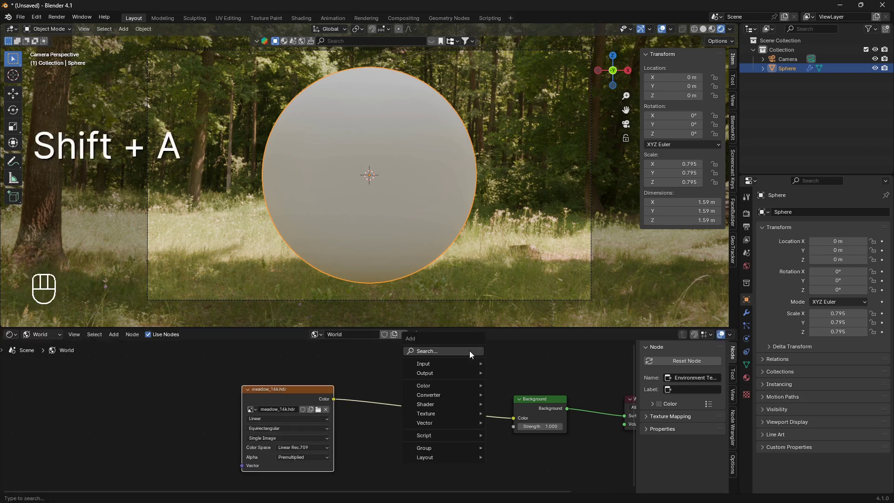
click(474, 352)
text(rgb)
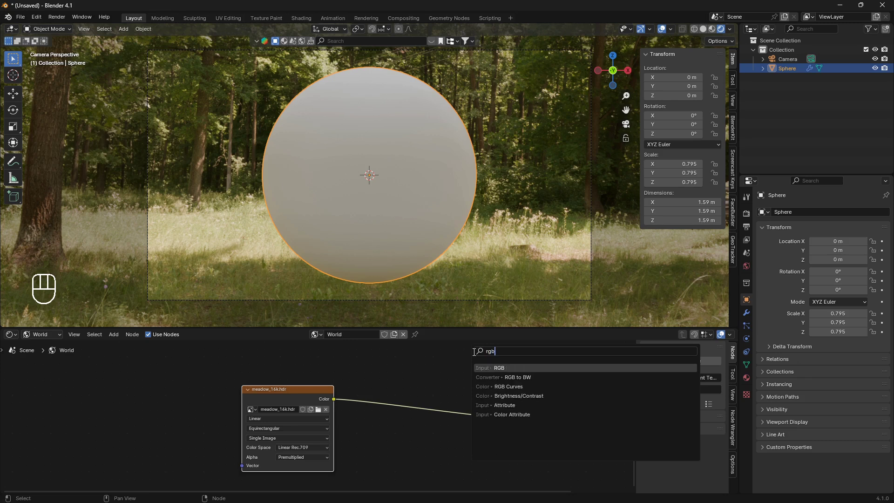
click(493, 386)
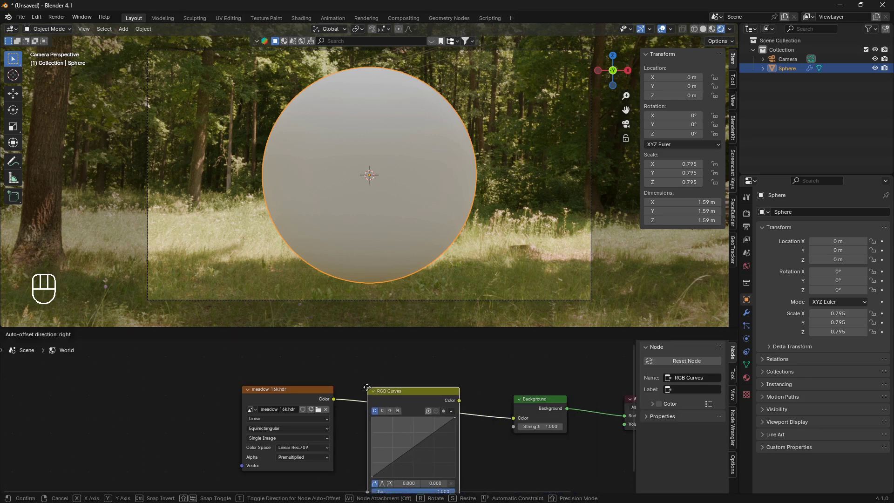
click(385, 386)
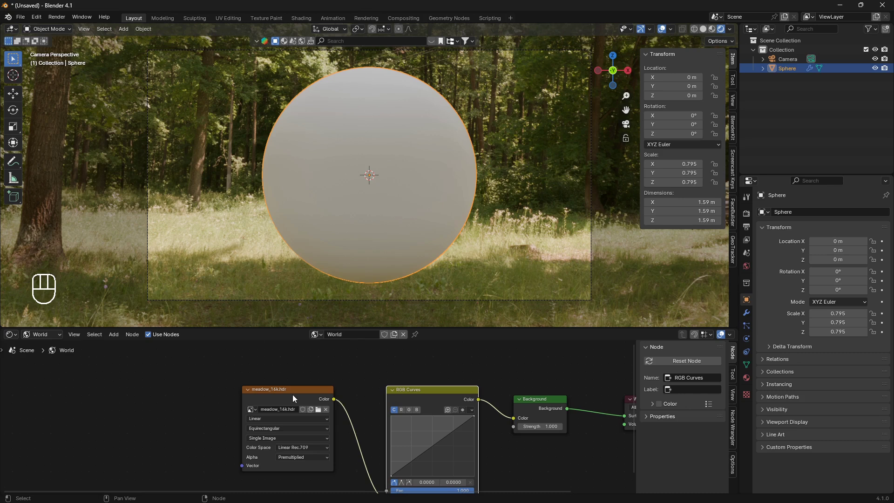
Pull the middle of the combined RGB curve downward to darken the HDRI, and check the result from another angle before returning to the camera view
middle_drag(484, 440, 442, 431)
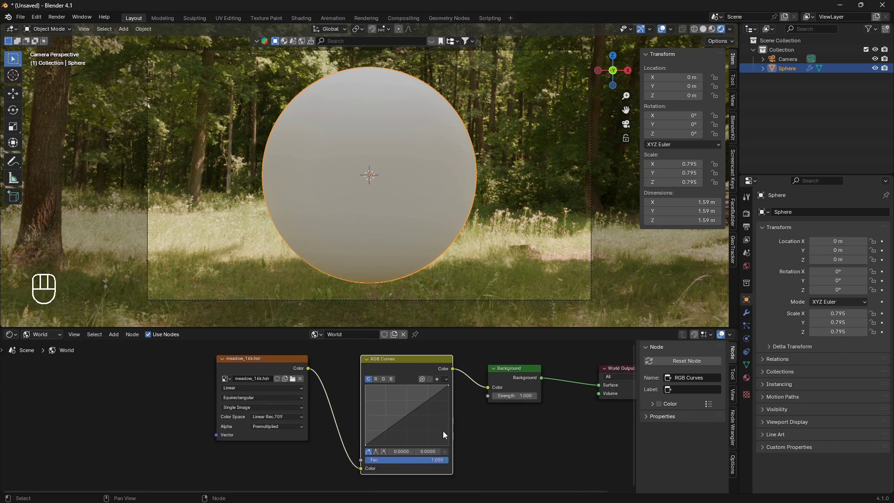
scroll(441, 431, up, 3)
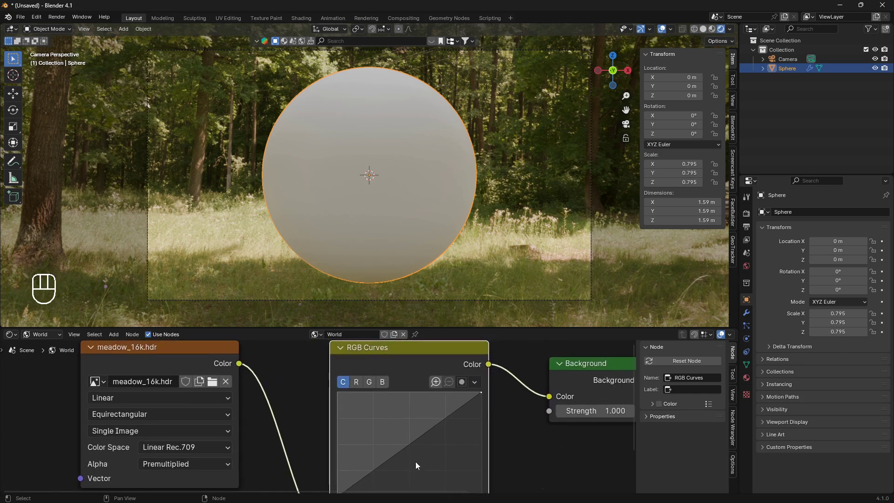
drag(410, 445, 423, 460)
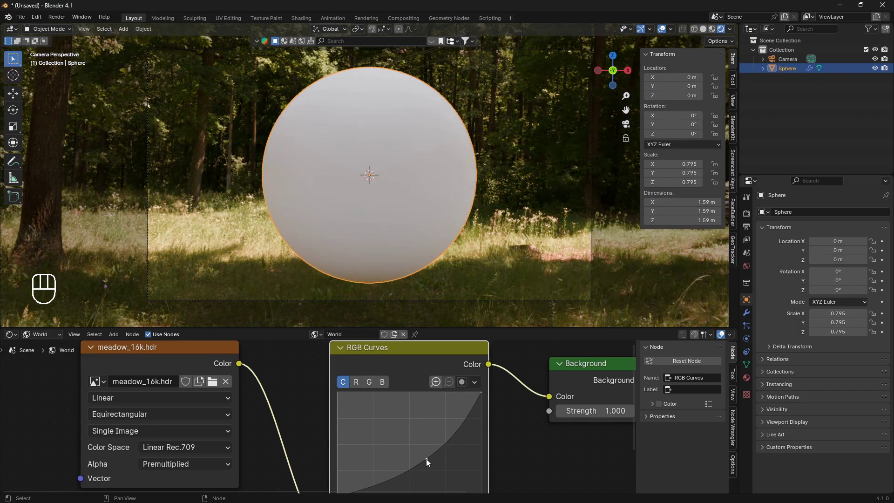
middle_drag(374, 223, 385, 198)
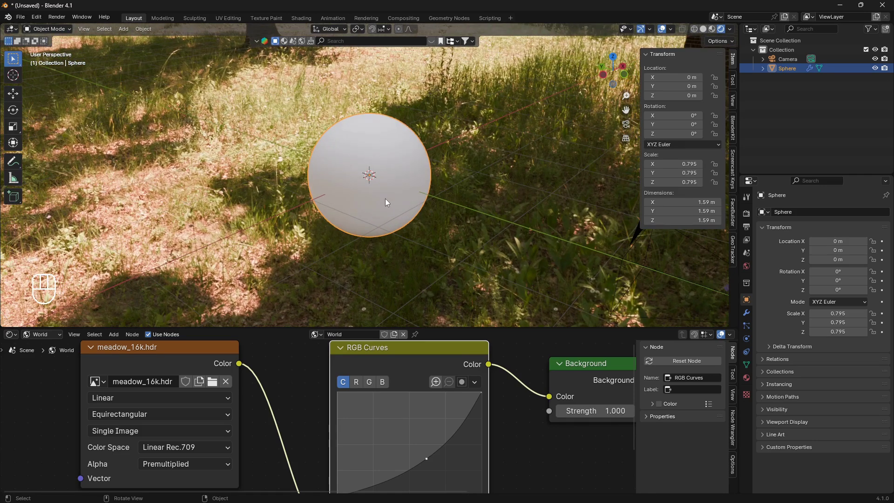
key(KP_0)
Switch the shader editor from World to Object and create a new material for the sphere
click(57, 334)
click(57, 357)
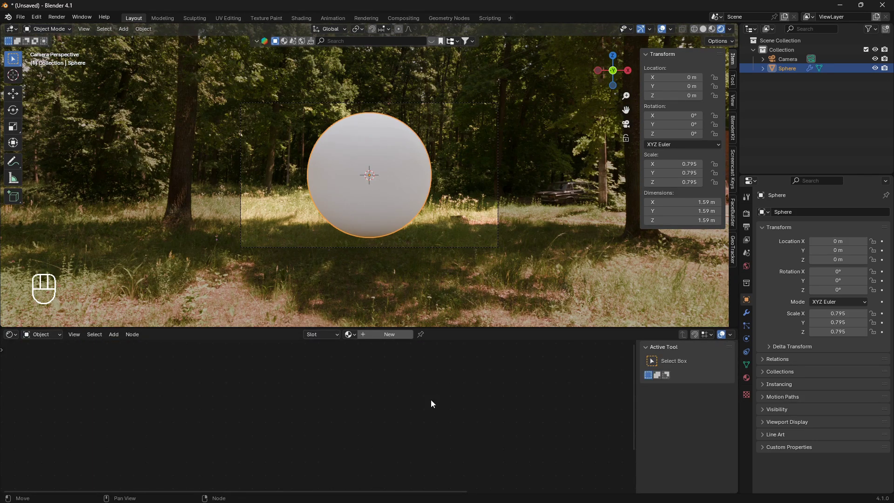
scroll(393, 295, up, 2)
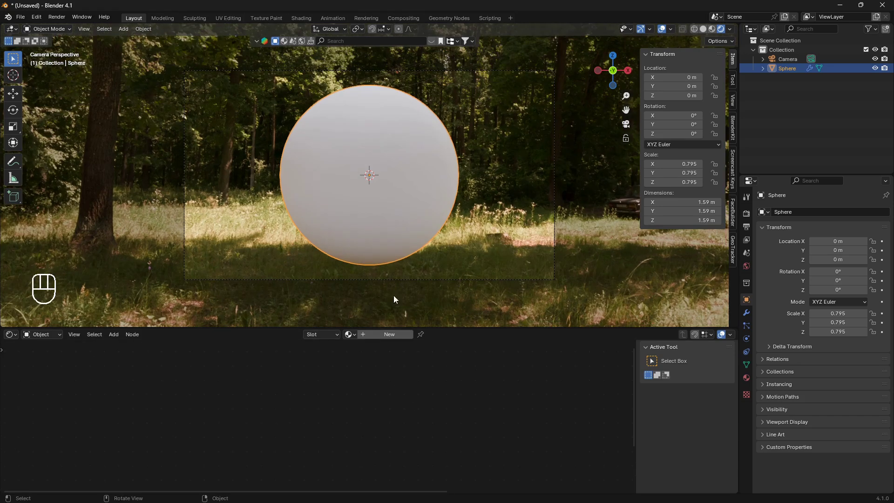
click(389, 334)
middle_drag(473, 444, 354, 440)
scroll(355, 439, down, 2)
mouse_move(336, 403)
middle_down()
mouse_move(310, 402)
mouse_move(325, 398)
middle_up()
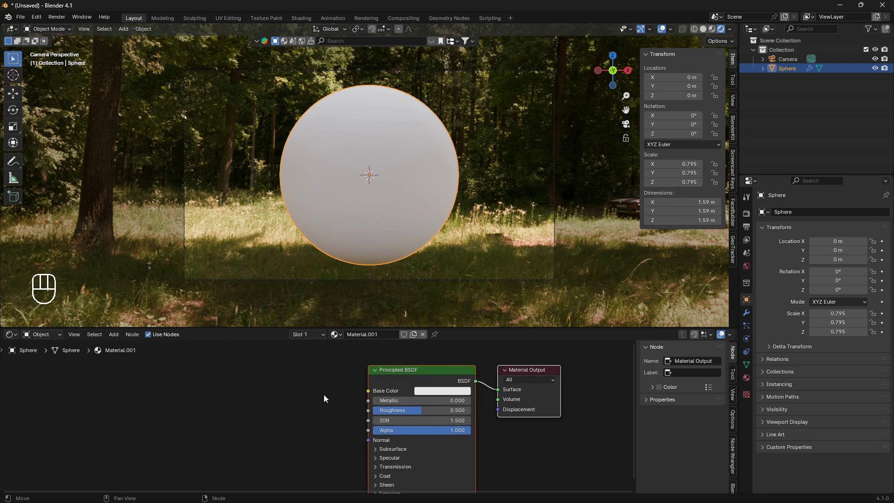
Add a Mix node of data type Color before the Principled BSDF
key(shift+a)
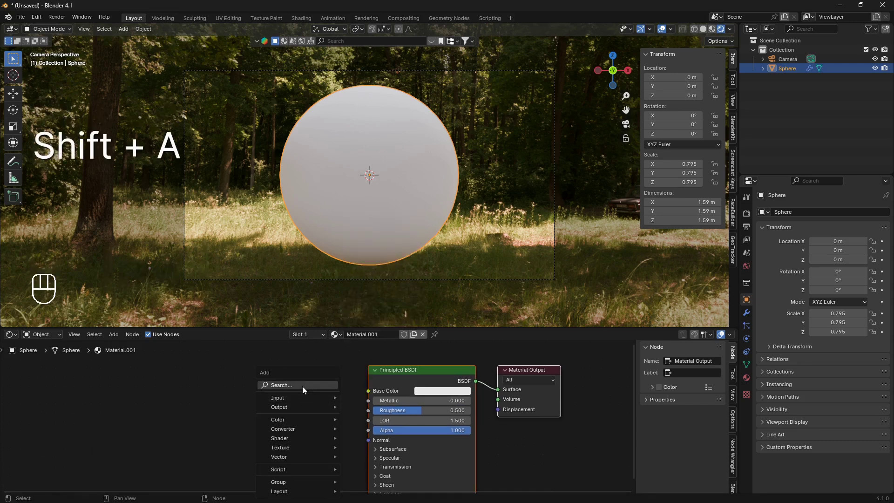
click(303, 386)
text(mix)
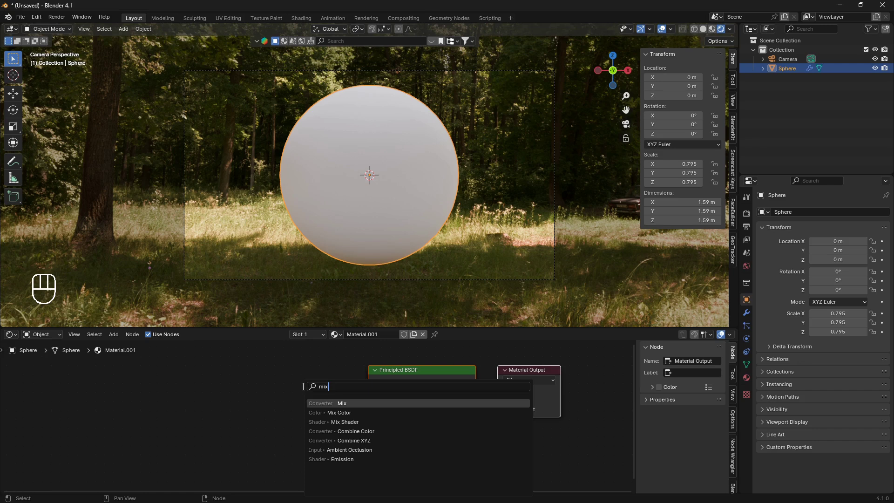
click(329, 403)
click(340, 446)
middle_drag(339, 446, 399, 446)
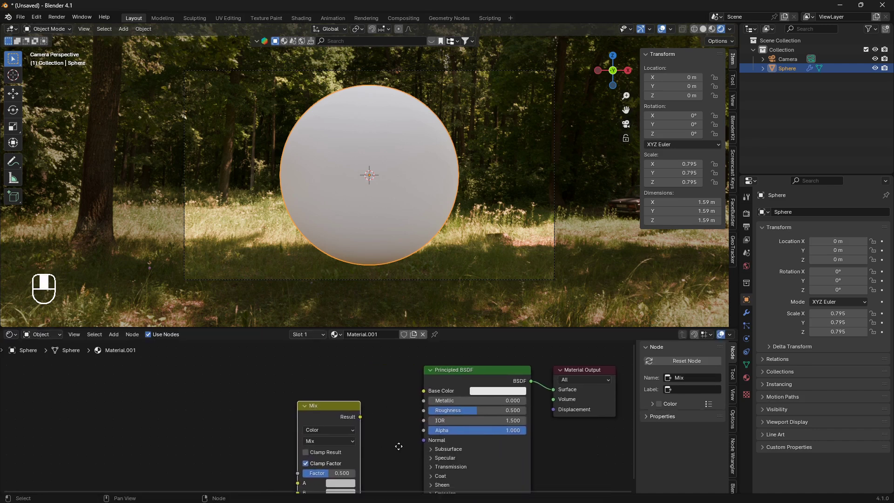
Keep the Mix node's data type on Color and set its blending mode to Linear Light
scroll(399, 446, up, 2)
click(387, 421)
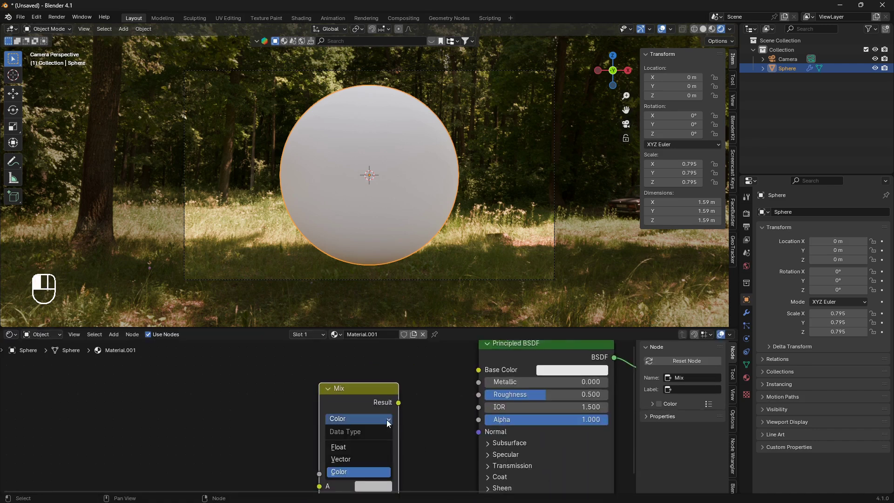
click(358, 422)
scroll(384, 439, up, 1)
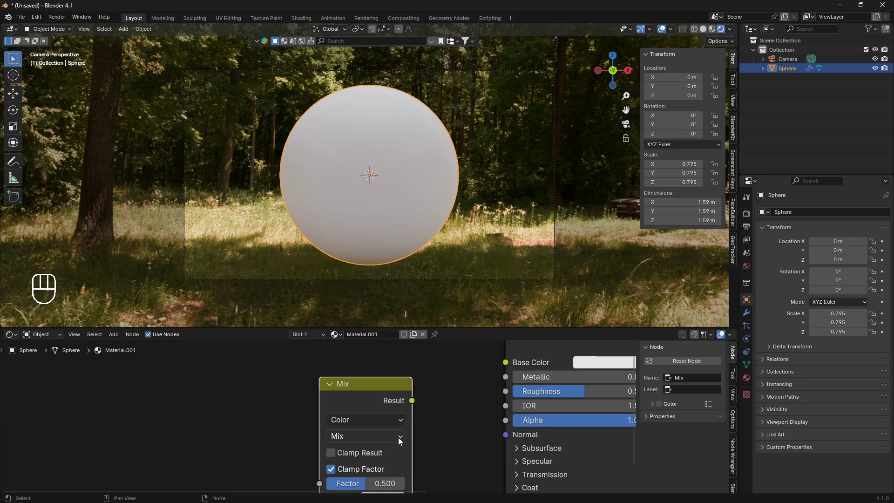
click(398, 437)
click(455, 293)
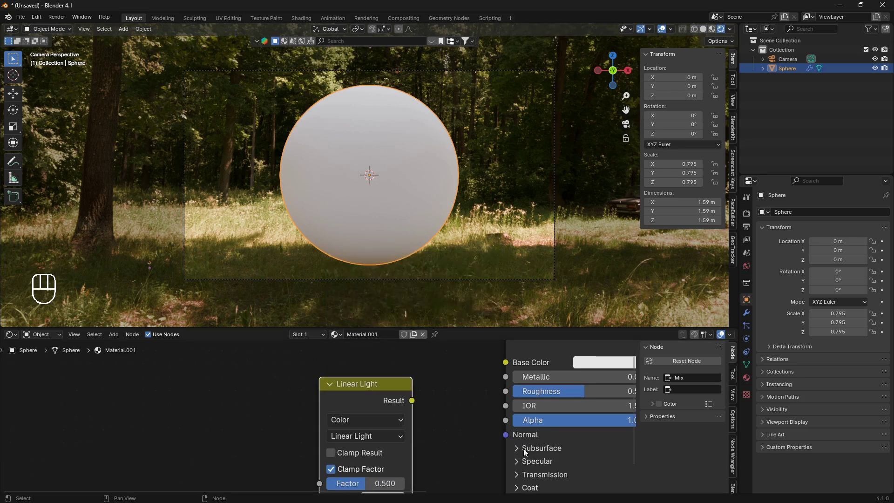
Connect the Linear Light node's Result output to the Principled BSDF's Normal input
middle_drag(487, 442, 419, 422)
drag(360, 392, 380, 395)
drag(437, 425, 443, 426)
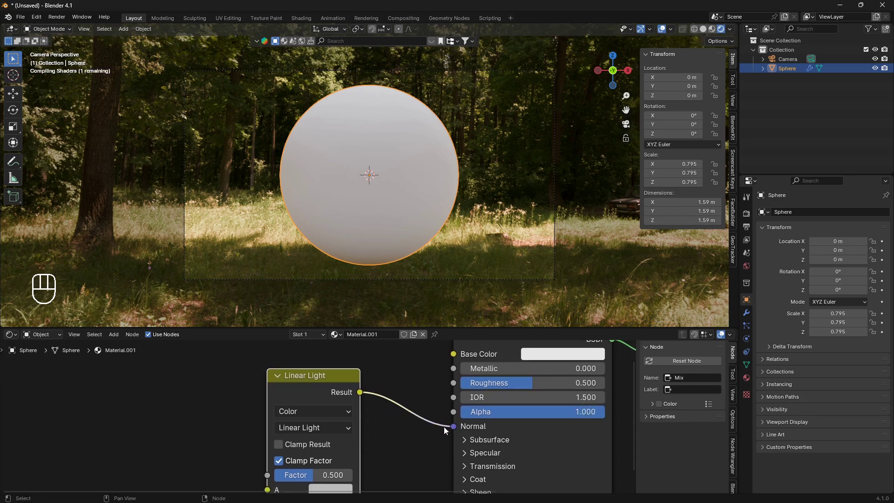
Set the Principled BSDF's Metallic to 1.000 and Roughness to 0.009, and inspect the sphere's reflections from several angles
drag(483, 370, 604, 369)
drag(549, 382, 477, 383)
middle_drag(363, 196, 404, 216)
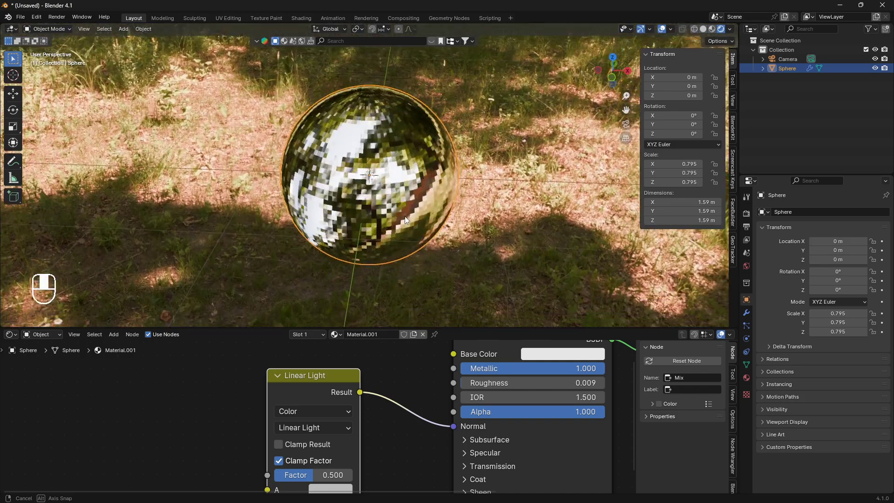
scroll(402, 217, up, 2)
middle_drag(348, 188, 363, 139)
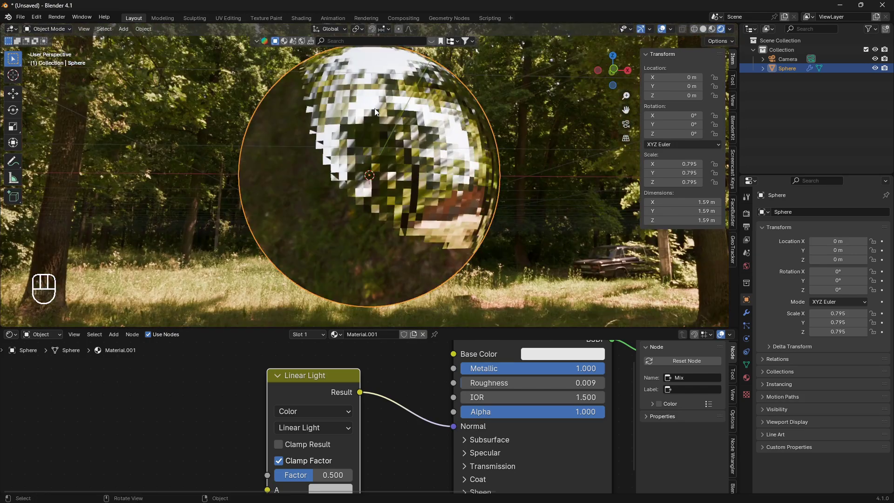
key(KP_0)
Add a Geometry node, connect its Normal output to the Linear Light node's A input, and move it higher in the node tree
scroll(228, 449, down, 5)
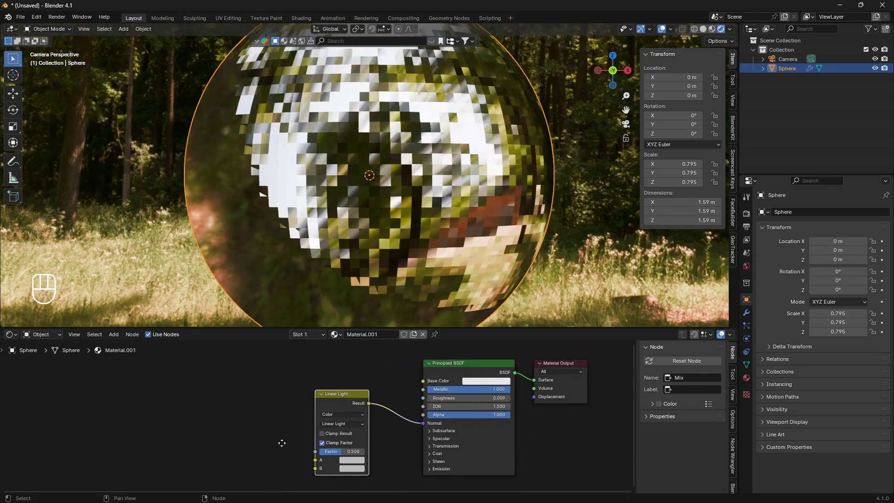
key(shift+a)
click(316, 384)
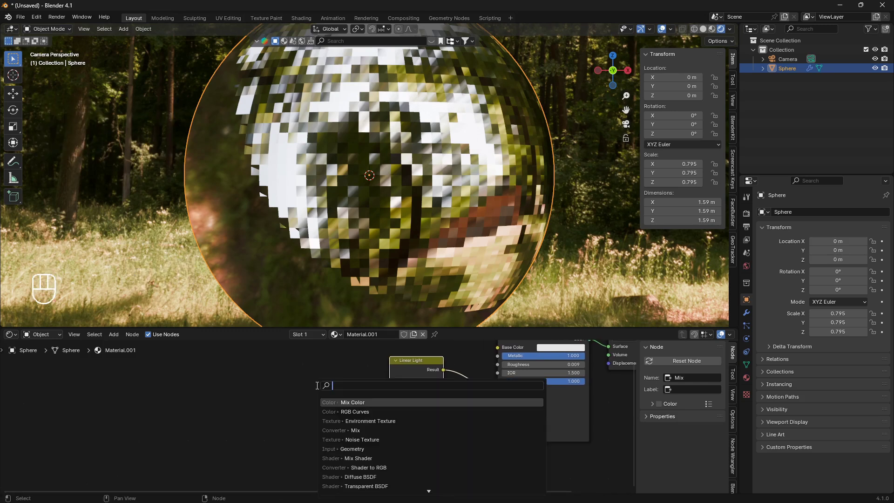
text(gem)
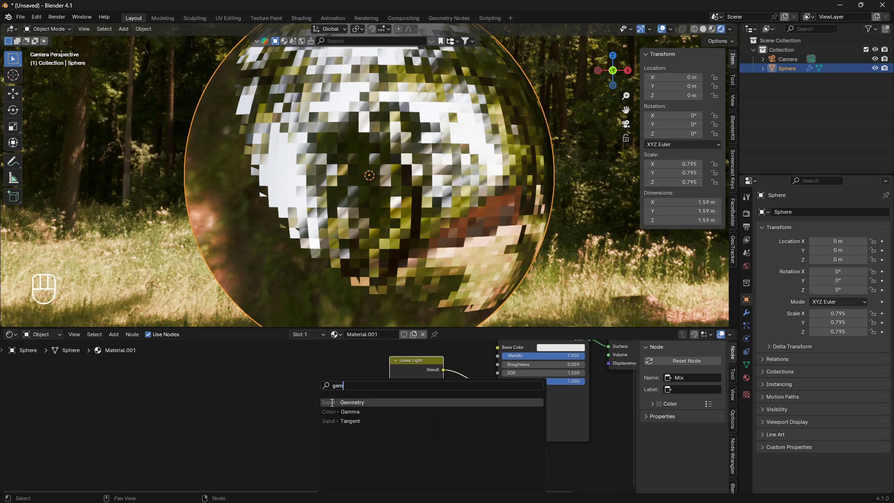
click(332, 402)
click(223, 361)
drag(297, 384, 390, 425)
scroll(428, 232, down, 4)
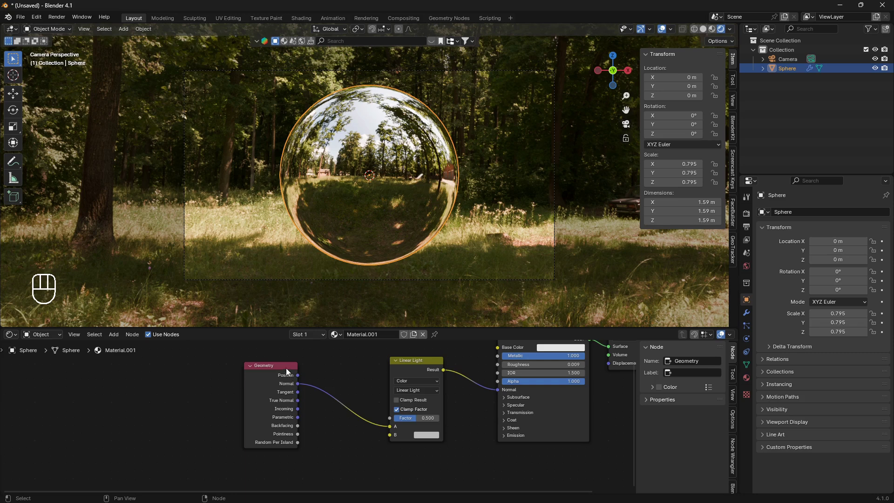
drag(287, 371, 278, 336)
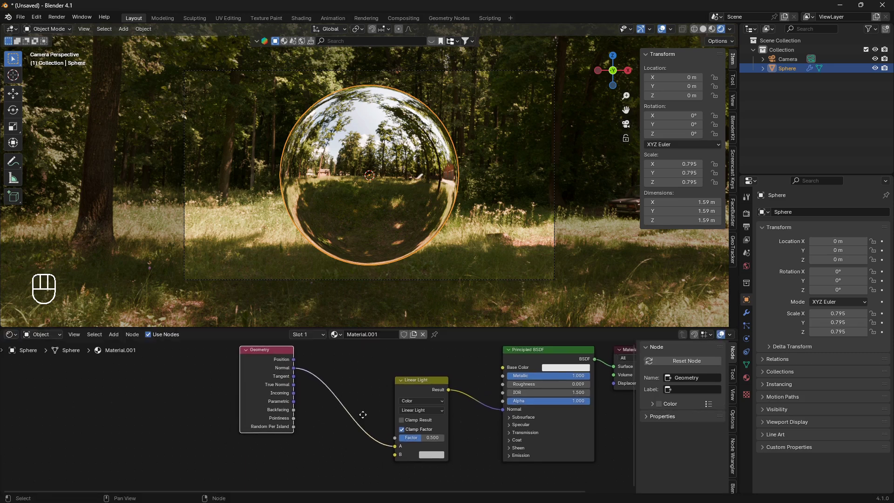
Add a Noise Texture node below the Geometry node and place a duplicate of it before the original
scroll(391, 376, down, 1)
middle_drag(389, 387, 420, 382)
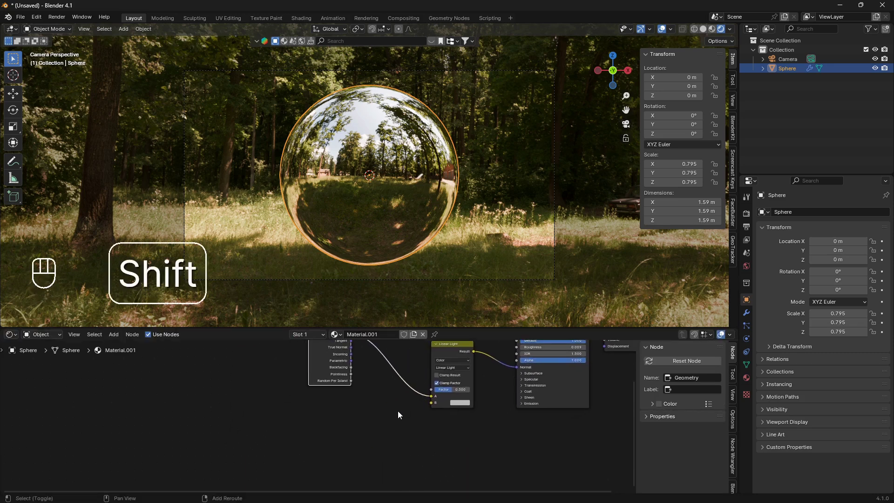
key(shift+a)
click(352, 387)
text(noice)
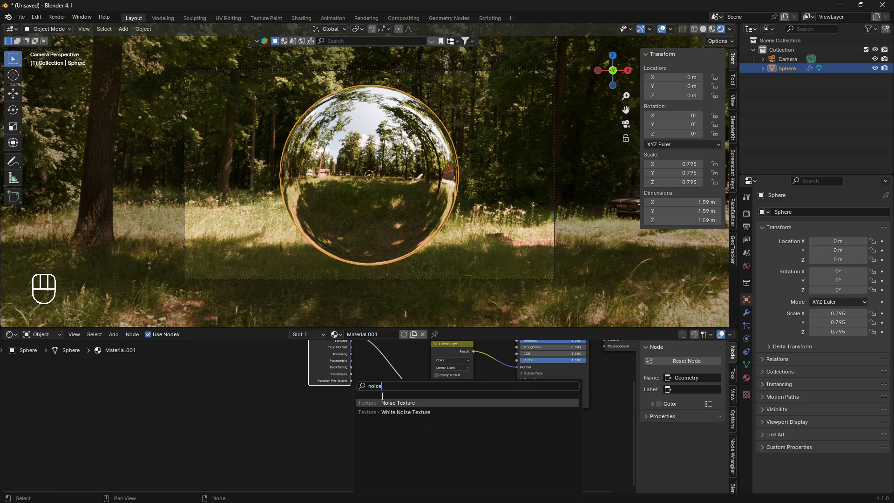
click(382, 402)
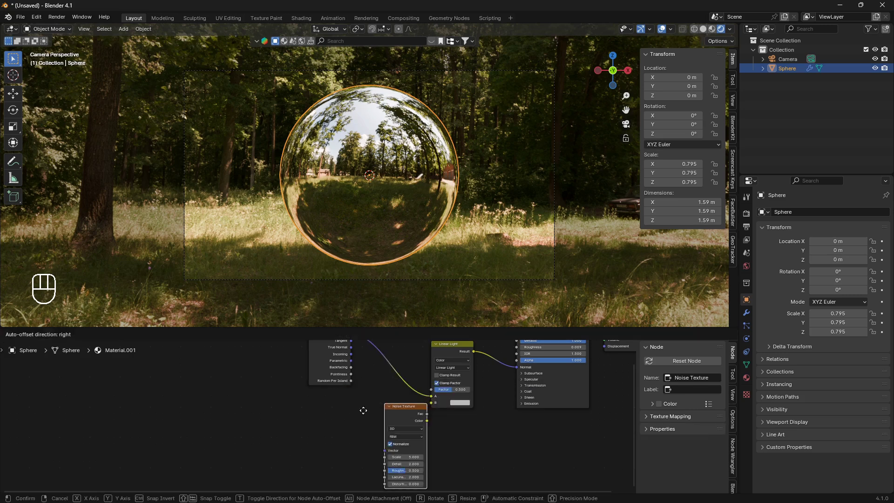
click(358, 421)
key(shift+d)
click(289, 439)
Set the original Noise Texture's dimensions to 1D and the duplicate's to 4D
scroll(323, 423, up, 2)
middle_drag(362, 432, 342, 403)
scroll(371, 419, up, 2)
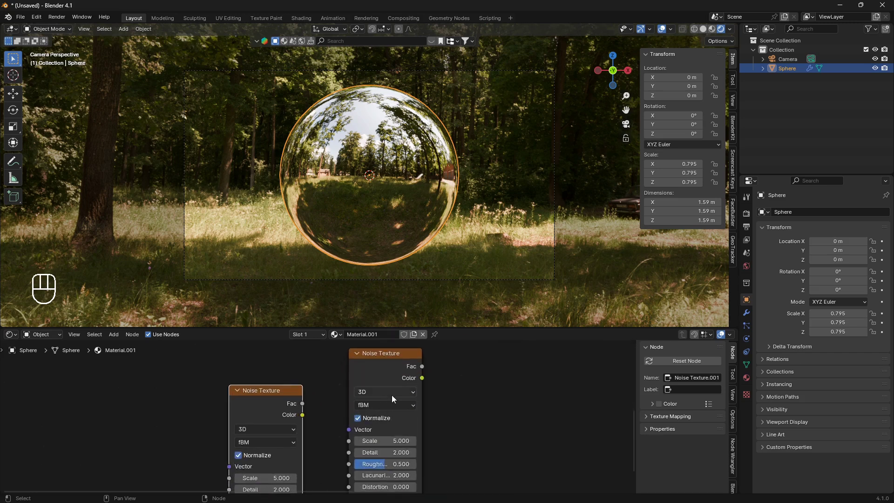
drag(403, 390, 389, 416)
middle_drag(287, 448, 332, 422)
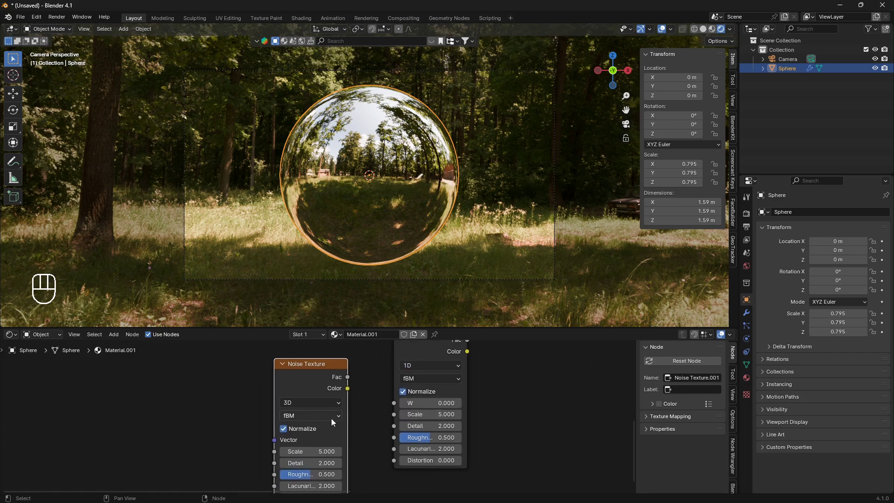
click(328, 403)
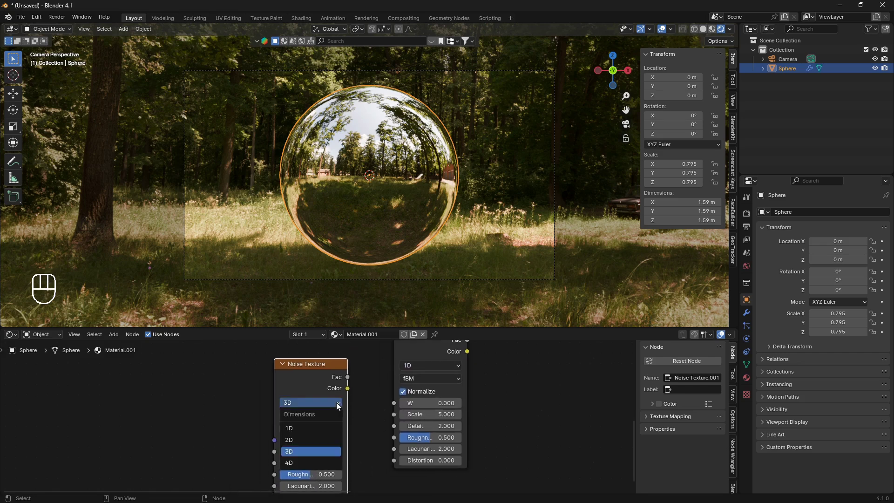
click(312, 462)
scroll(361, 394, down, 1)
middle_drag(362, 395, 347, 432)
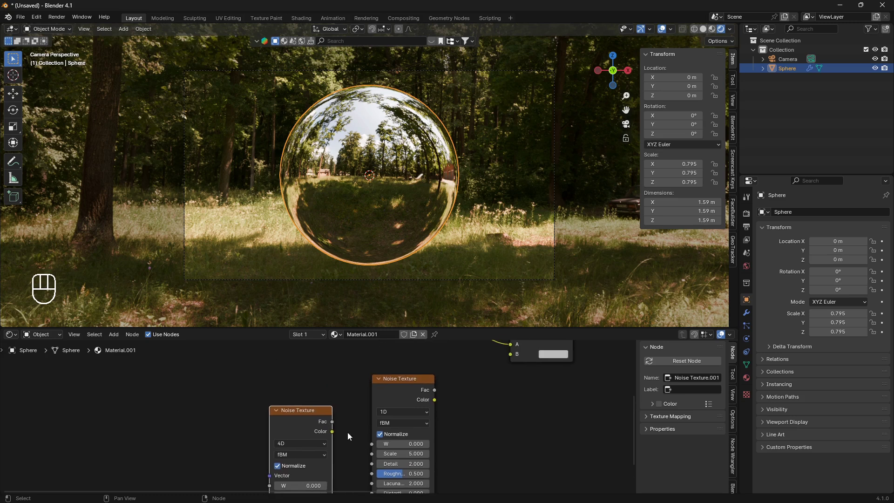
Connect the 4D noise's Fac to the 1D noise's W, and the 1D noise's Fac to Linear Light's B input
drag(332, 421, 424, 437)
middle_drag(423, 441, 377, 478)
drag(387, 426, 463, 391)
middle_drag(462, 393, 429, 348)
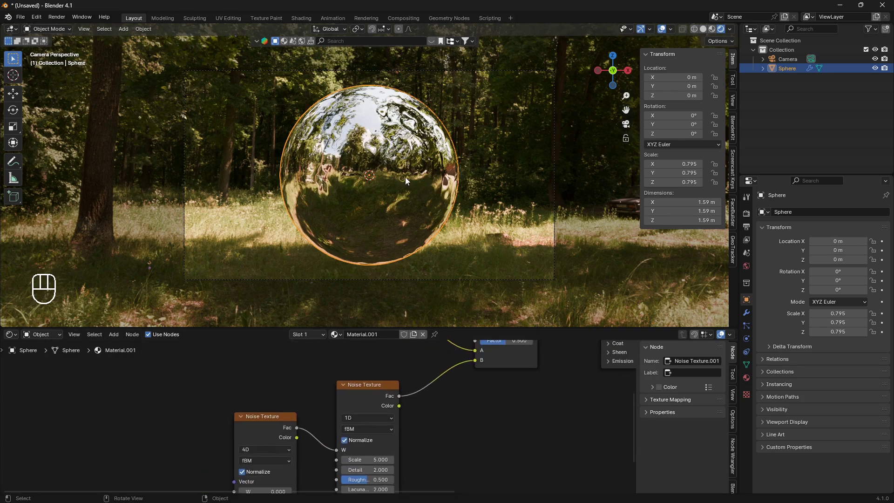
Set the 1D Noise Texture's Scale to 16.6
scroll(404, 195, up, 4)
mouse_move(414, 442)
middle_down()
mouse_move(439, 401)
mouse_move(417, 432)
middle_up()
scroll(450, 396, up, 1)
drag(416, 432, 496, 432)
scroll(440, 237, down, 3)
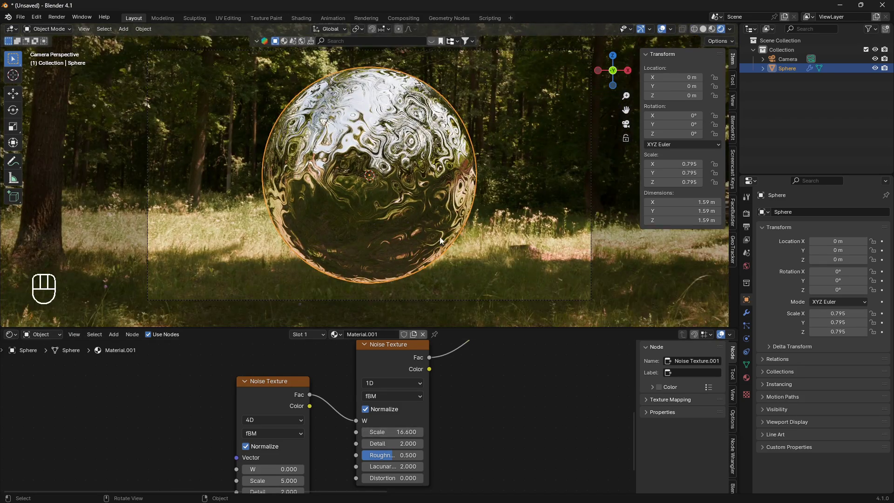
scroll(465, 419, down, 2)
scroll(423, 239, up, 1)
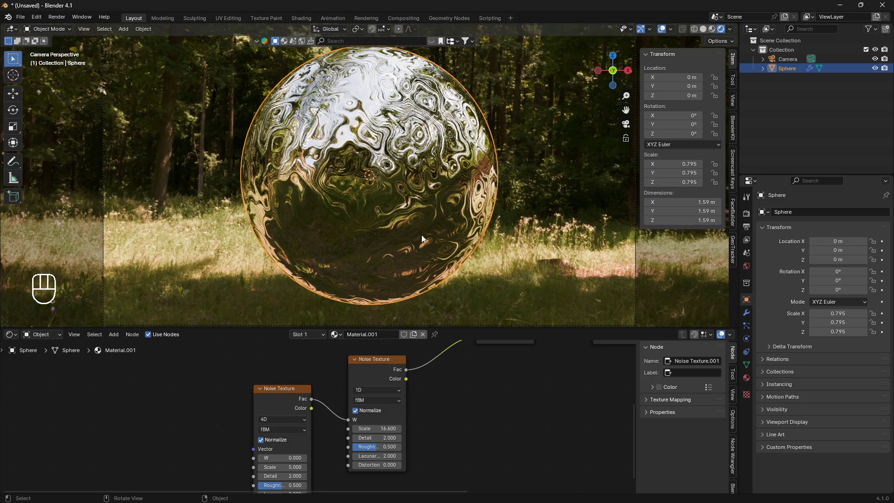
Connect the 1D Noise Texture's Color output to the Principled BSDF's Base Color
middle_drag(455, 403, 398, 402)
drag(361, 448, 543, 389)
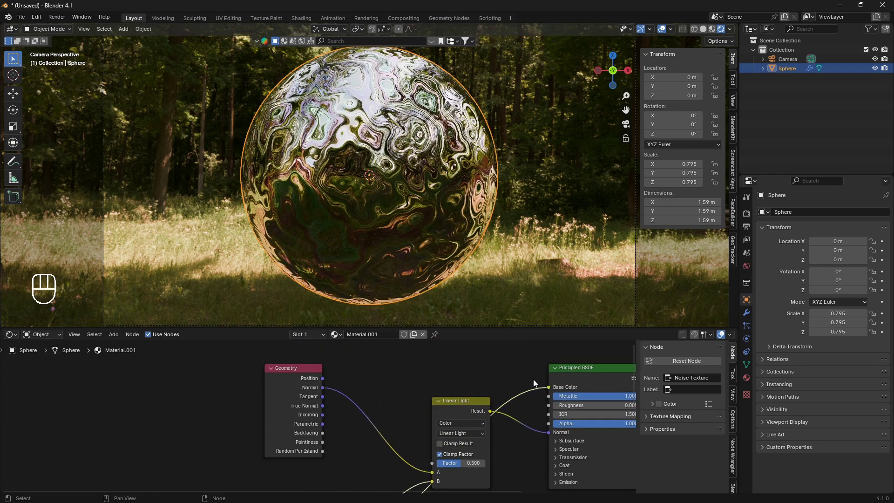
scroll(364, 219, up, 2)
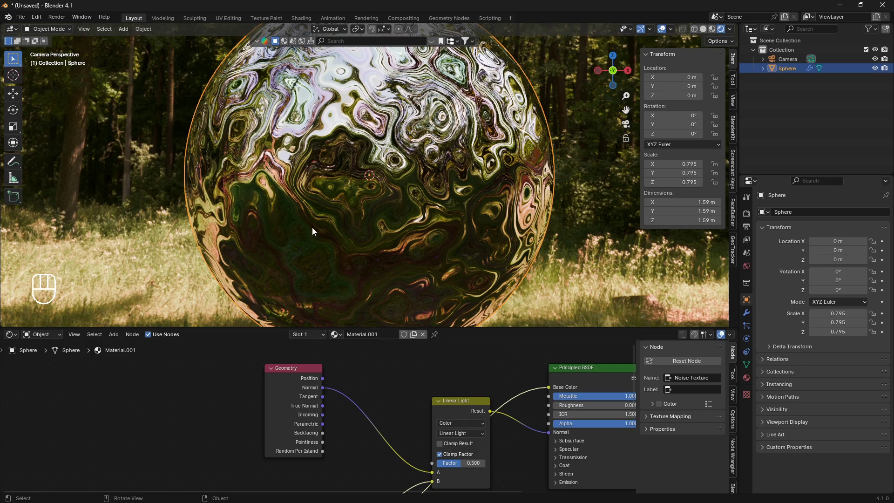
Move both Noise Texture nodes farther before the Linear Light node, keeping the 4D one first
scroll(410, 375, down, 2)
middle_drag(433, 494, 468, 499)
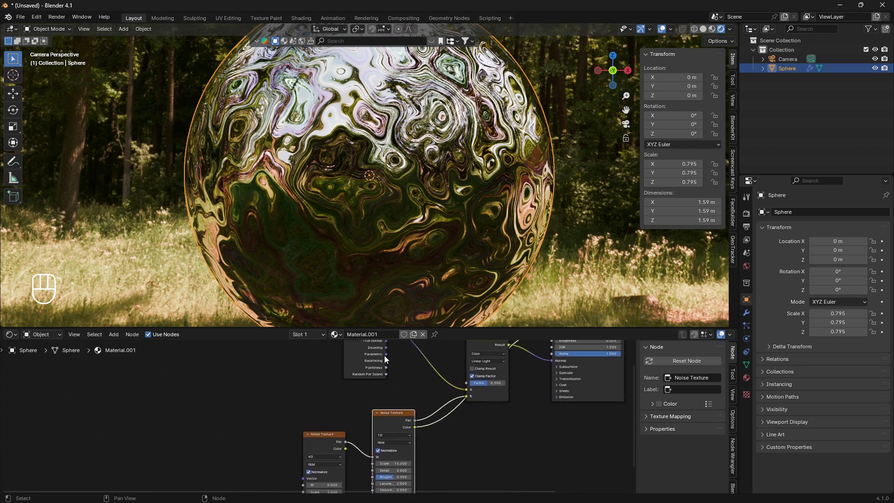
shift+click(327, 439)
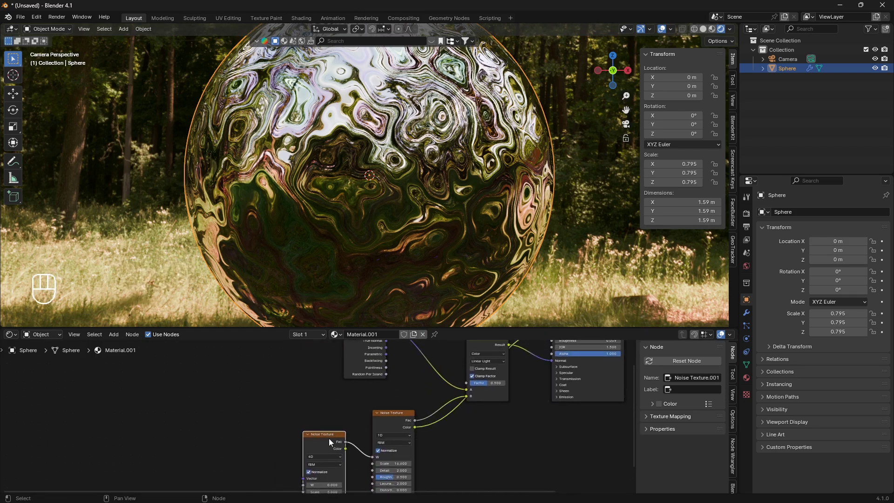
key(g)
click(250, 420)
drag(399, 415, 325, 417)
scroll(410, 185, down, 2)
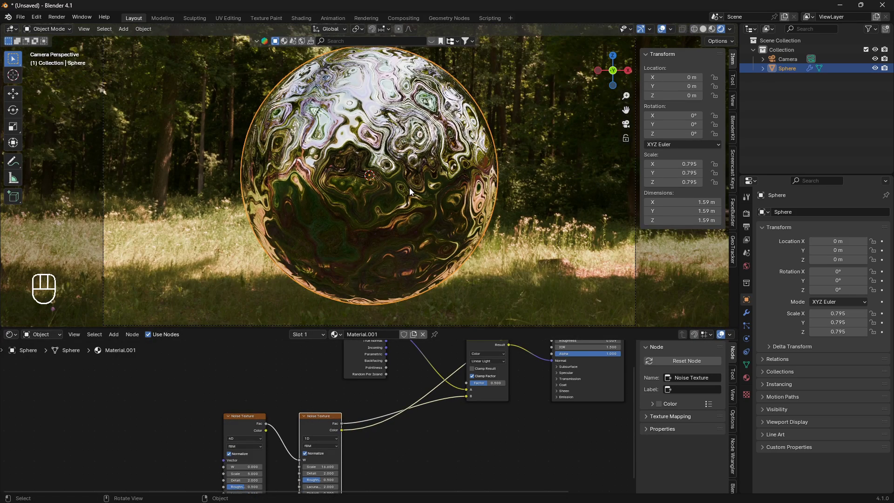
scroll(414, 241, up, 3)
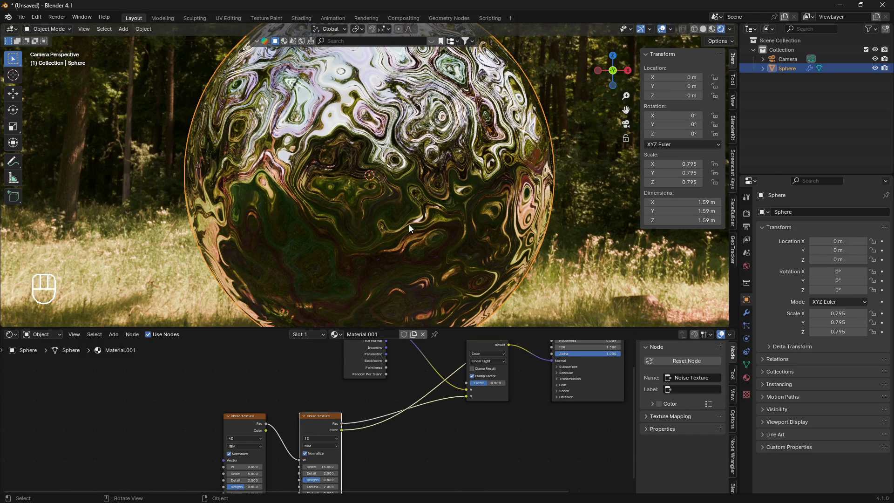
Try driving the 4D Noise Texture's W value with the expression #frame/500
middle_drag(411, 441, 436, 394)
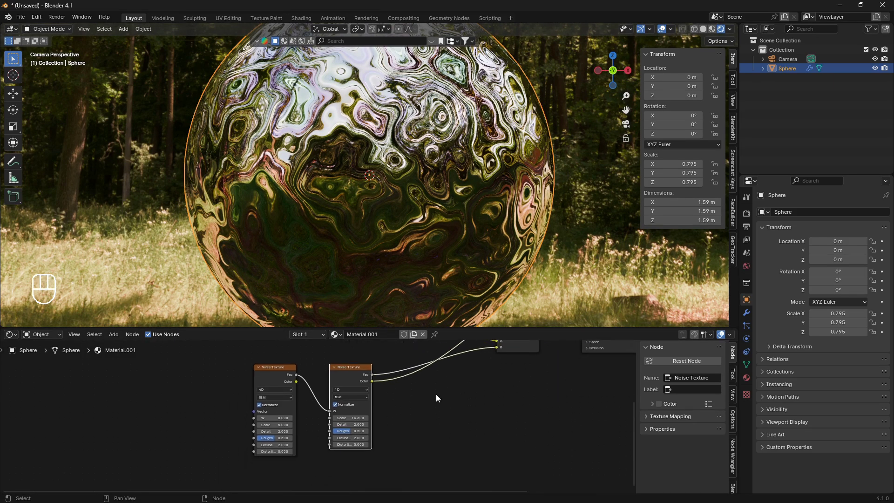
scroll(412, 419, up, 3)
scroll(416, 422, down, 3)
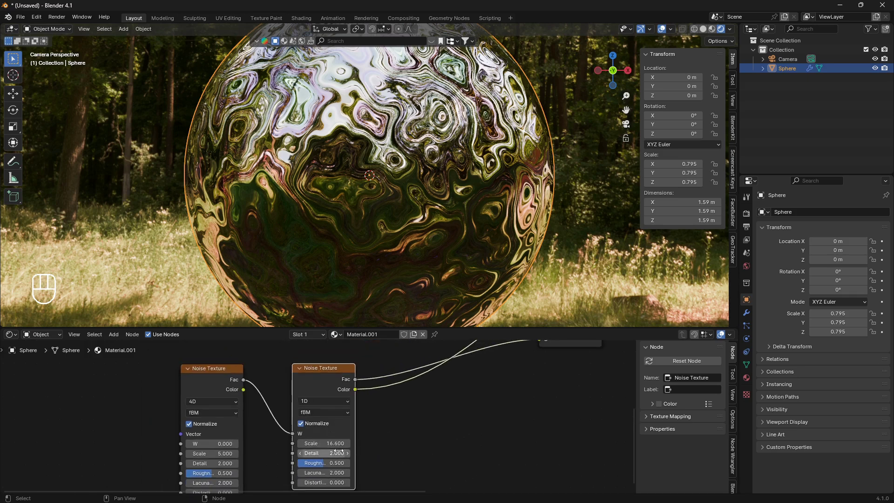
middle_drag(248, 453, 424, 446)
click(401, 437)
text(#frame/5)
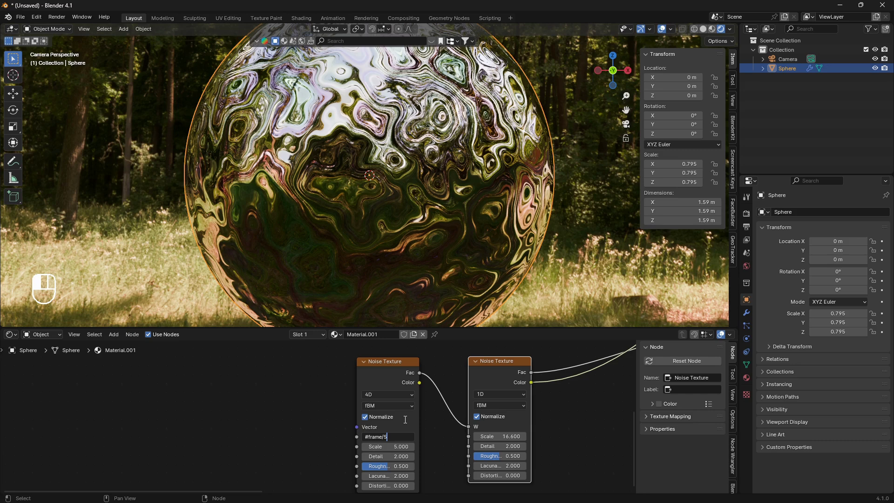
text(00)
key(Return)
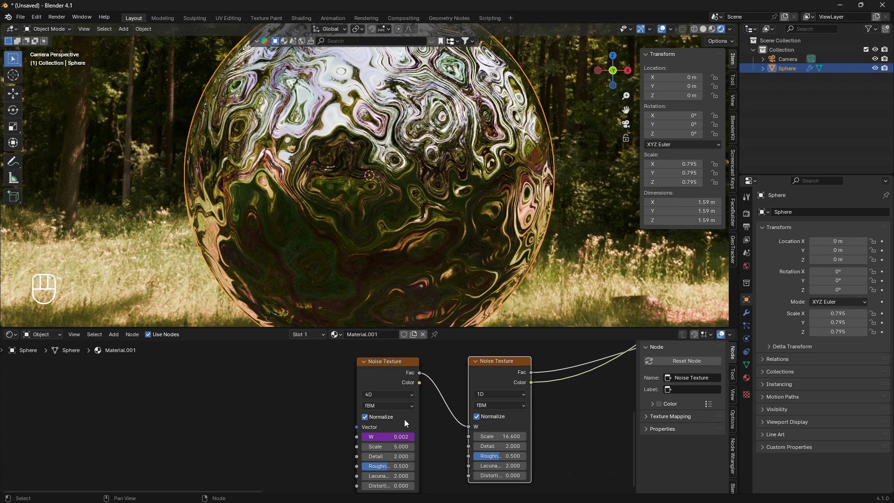
Preview the noise animation in the viewport, stop playback, and undo the W expression
key(space)
scroll(442, 207, down, 3)
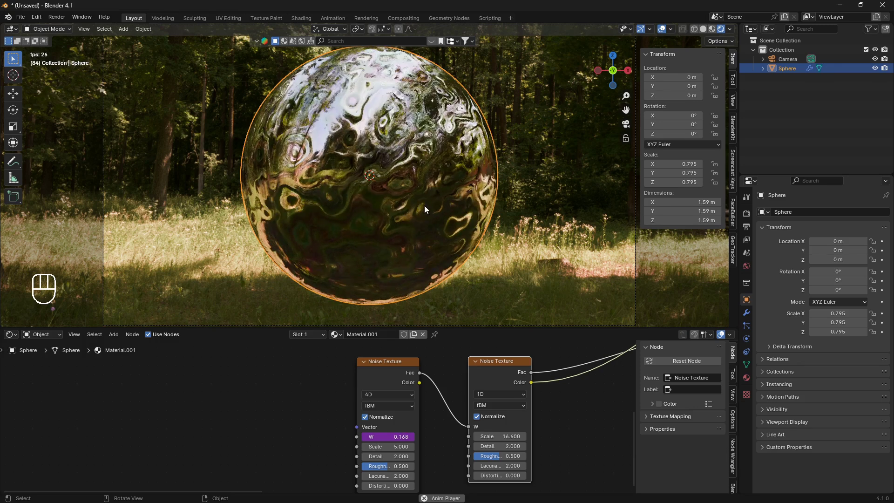
key(space)
key(ctrl+z)
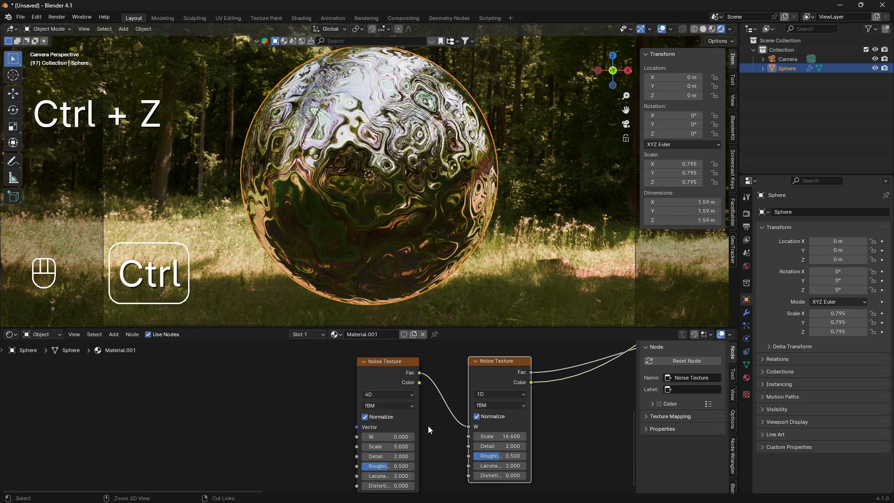
click(400, 361)
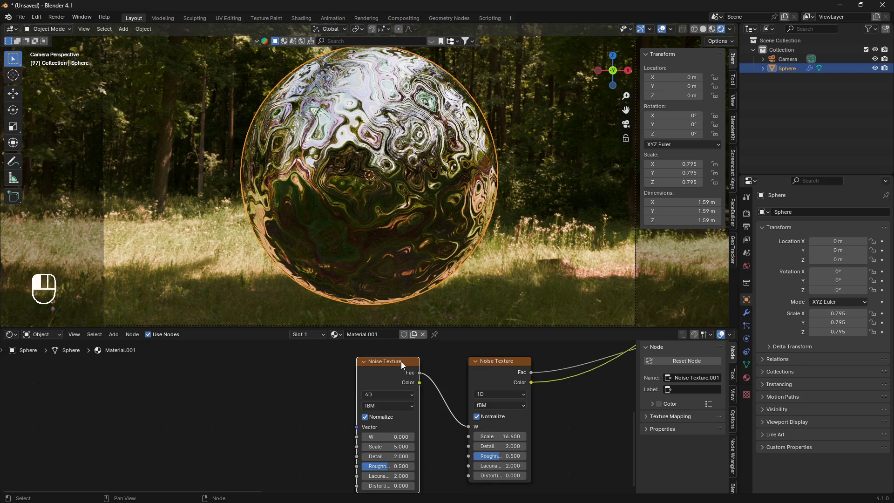
shift+click(495, 366)
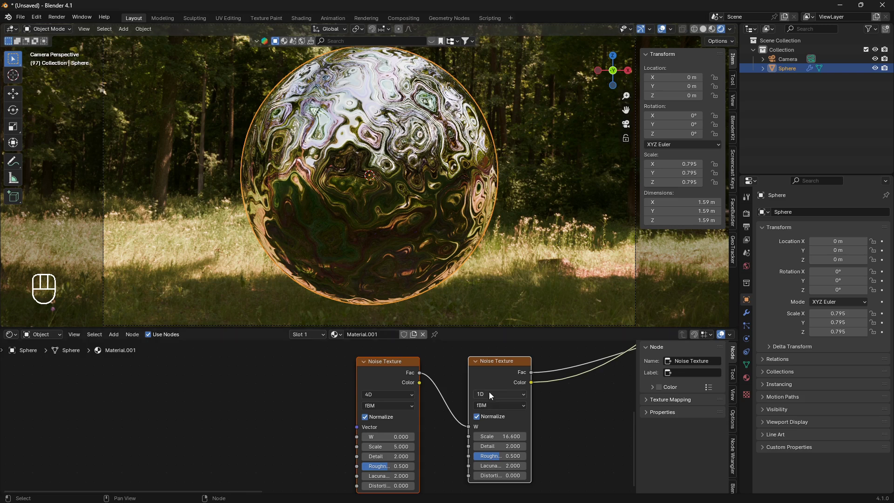
scroll(489, 392, down, 1)
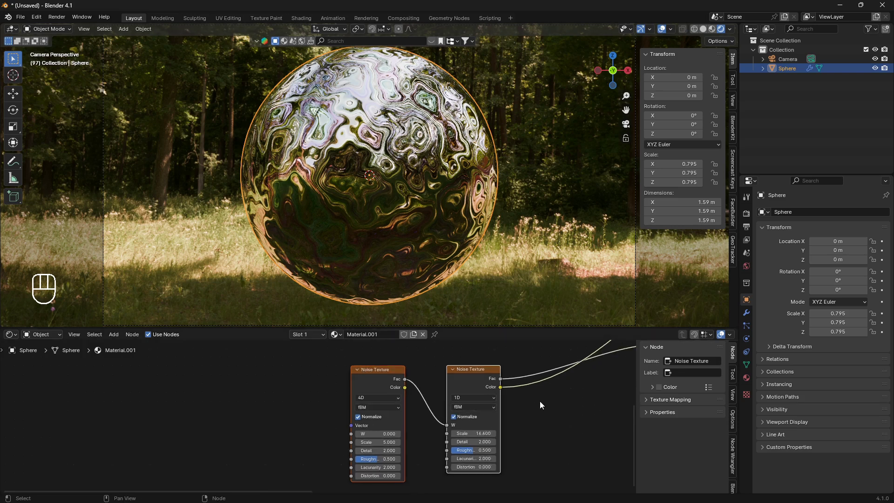
scroll(531, 398, down, 1)
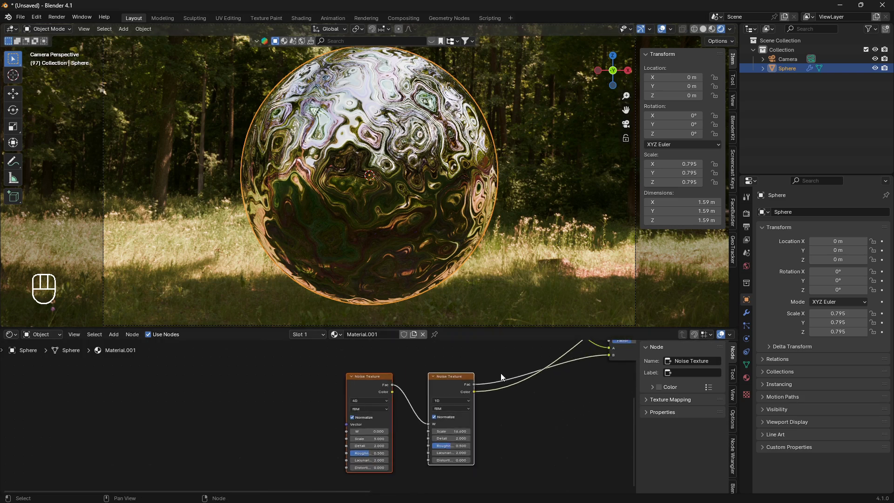
middle_drag(505, 361, 511, 407)
middle_drag(391, 408, 498, 400)
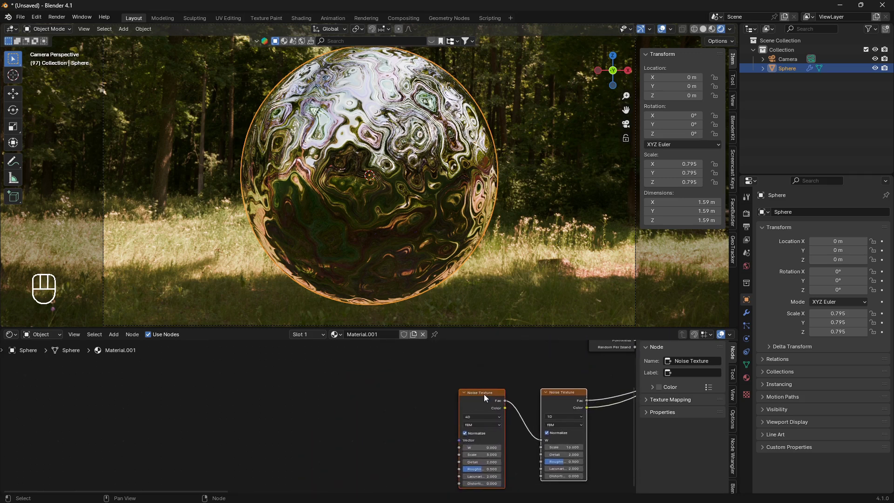
click(484, 394)
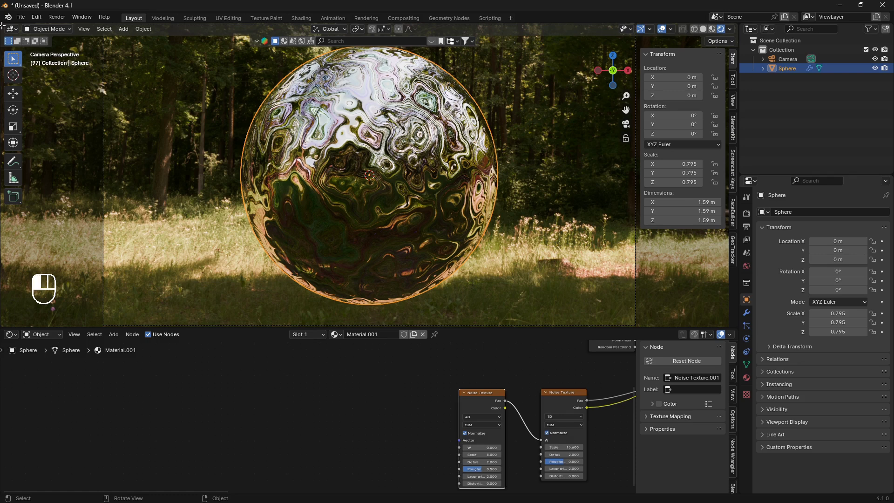
Split the 3D viewport horizontally, turn the upper area into a Timeline, and make it slightly shorter
mouse_move(6, 28)
mouse_down()
mouse_move(28, 140)
mouse_move(50, 126)
mouse_up()
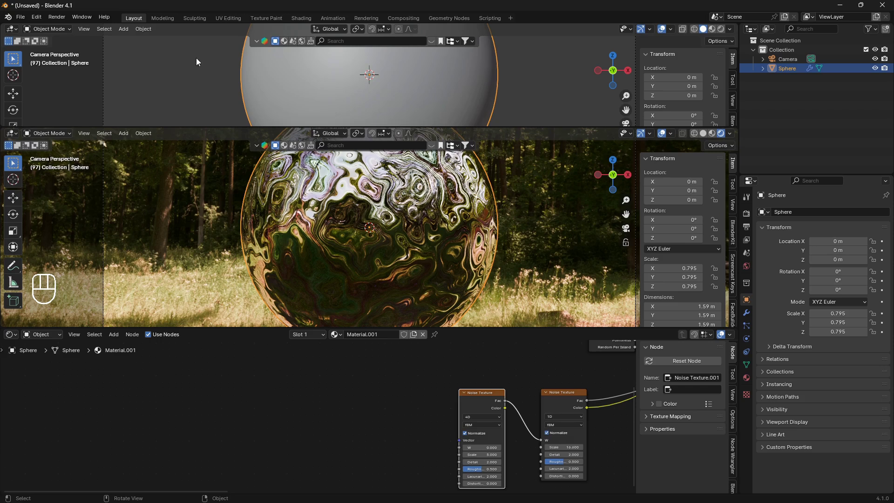
click(12, 31)
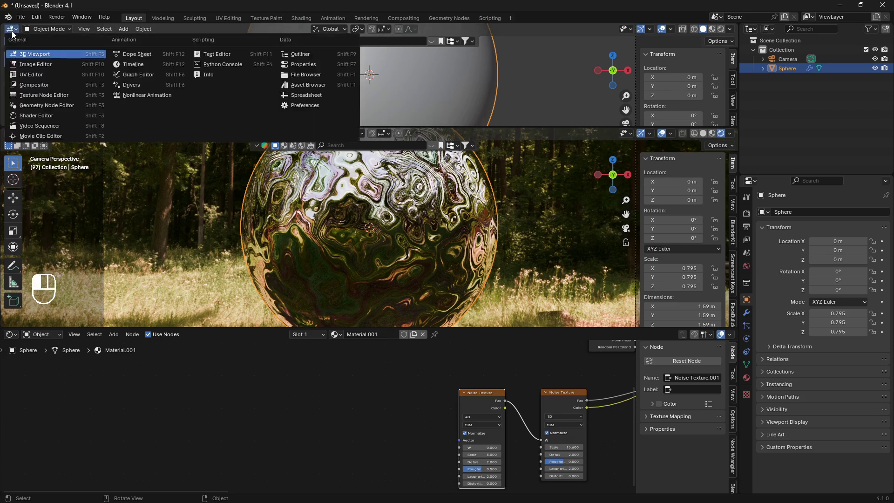
click(134, 69)
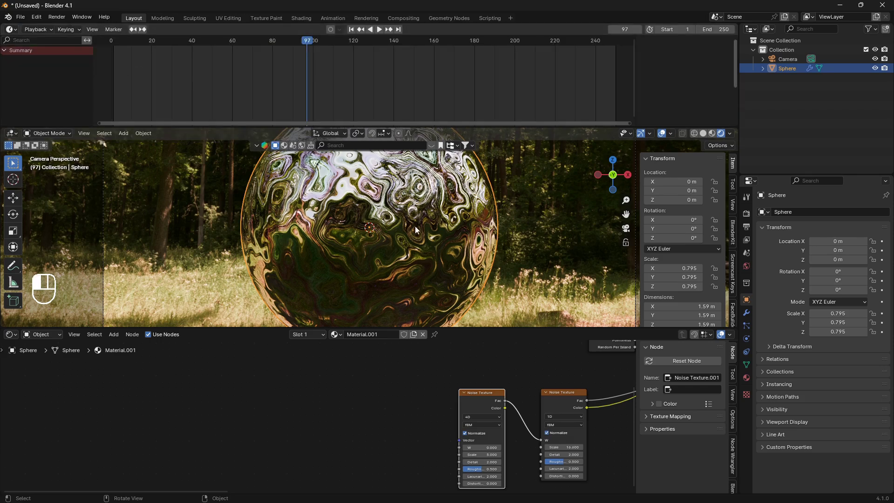
click(518, 129)
drag(518, 127, 518, 111)
Go to frame 0 and insert a Rotation keyframe on the sphere
key(shift+Left)
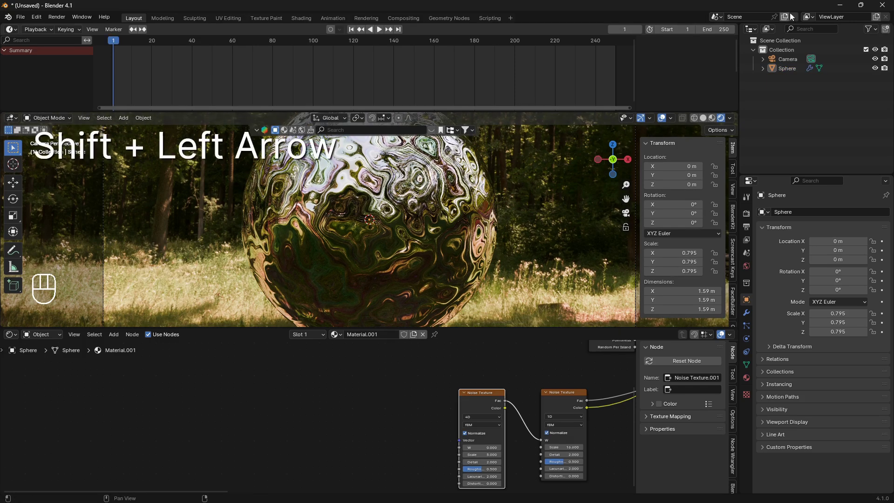
click(611, 30)
click(430, 235)
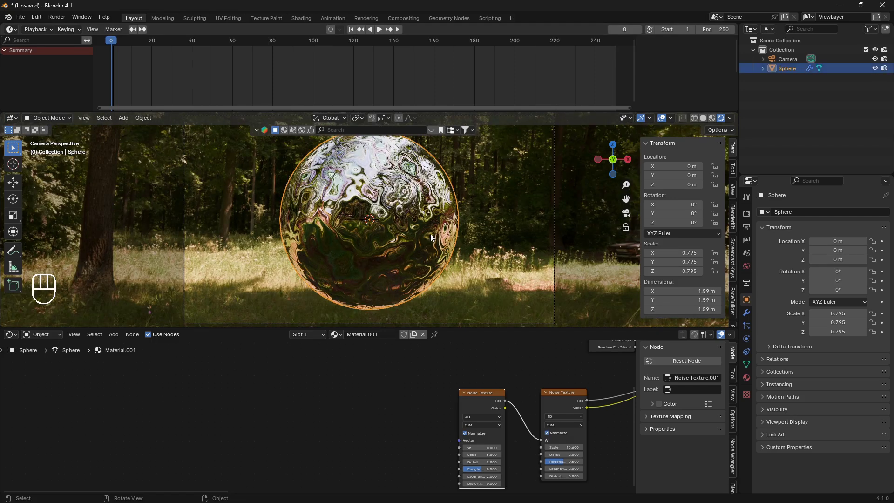
key(k)
click(518, 273)
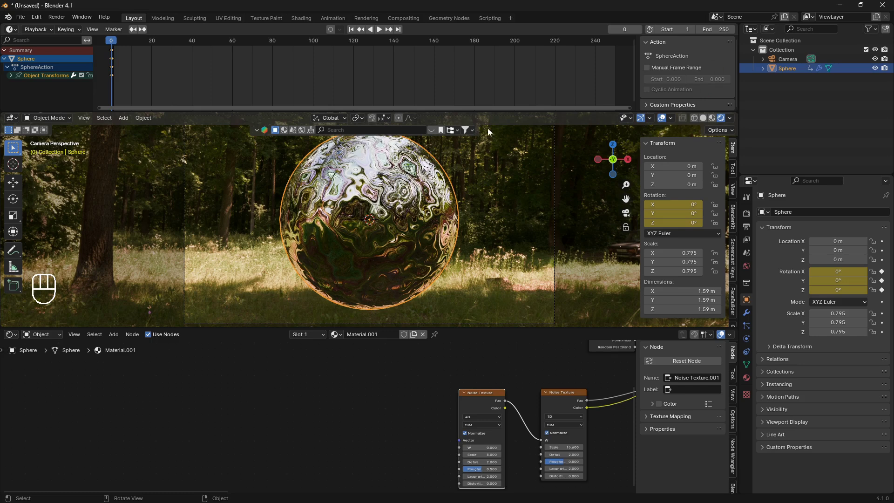
At frame 250, rotate the sphere 360° around the Z axis and insert a Rotation keyframe
key(Home)
key(shift+Right)
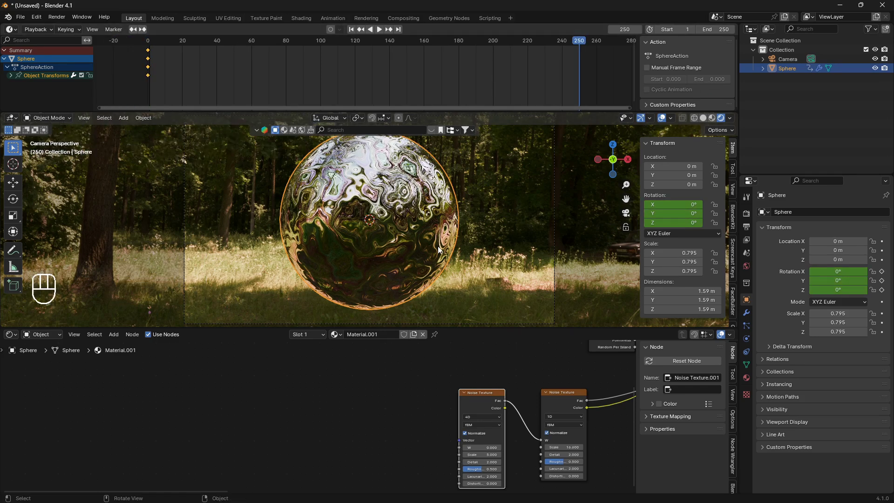
key(r)
key(z)
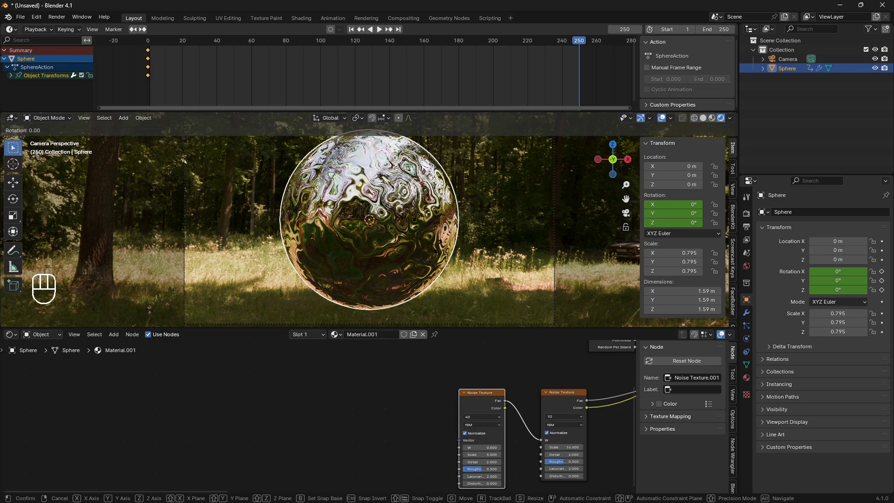
text(360)
key(Return)
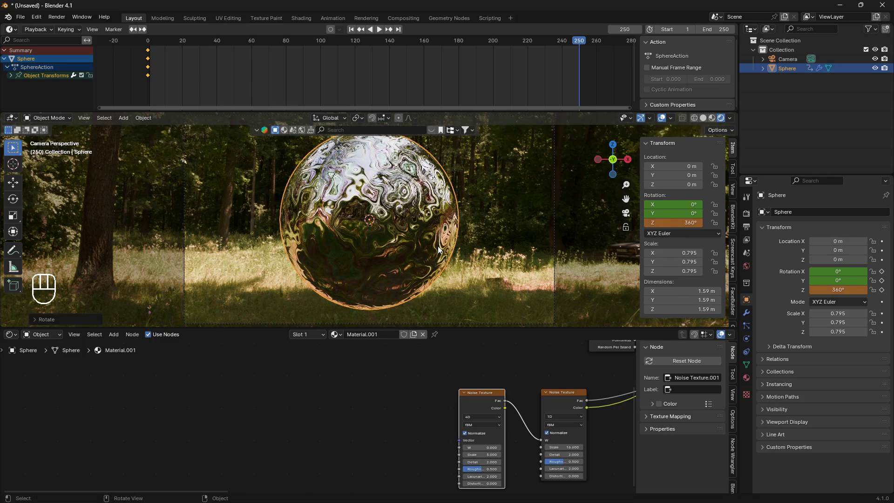
key(k)
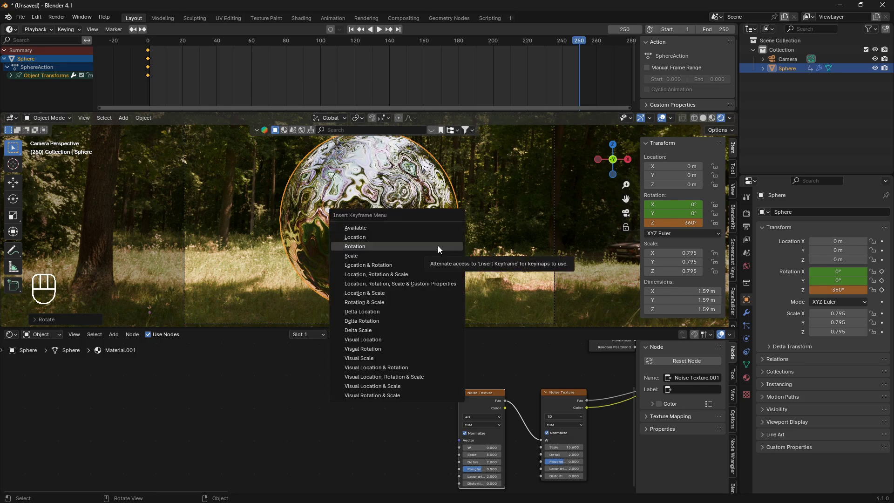
click(438, 246)
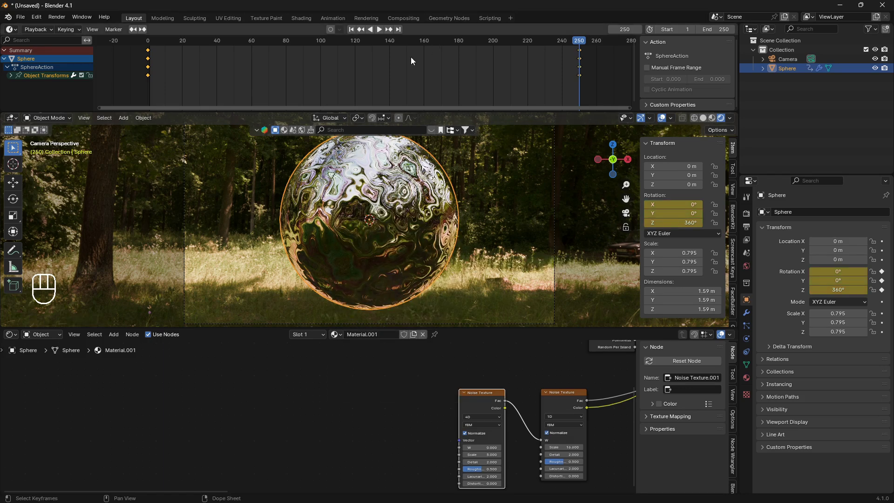
Set the sphere's rotation keyframes to Linear interpolation and play the animation
right_click(402, 71)
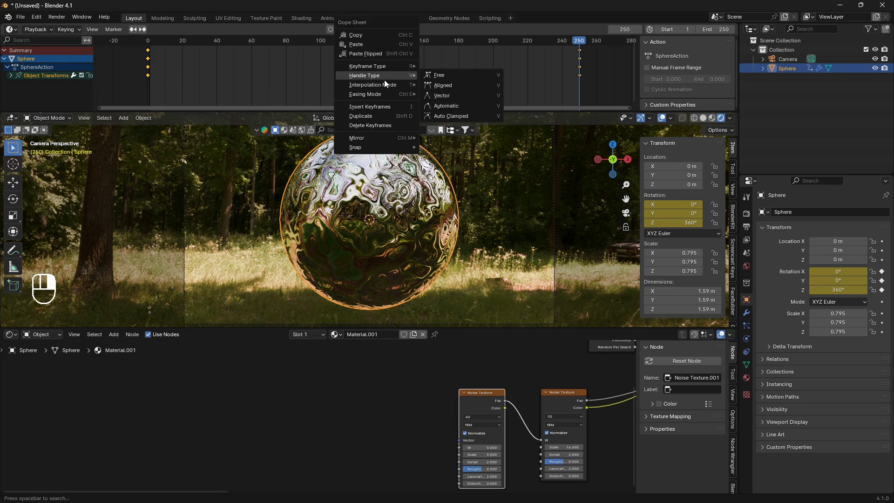
mouse_move(371, 88)
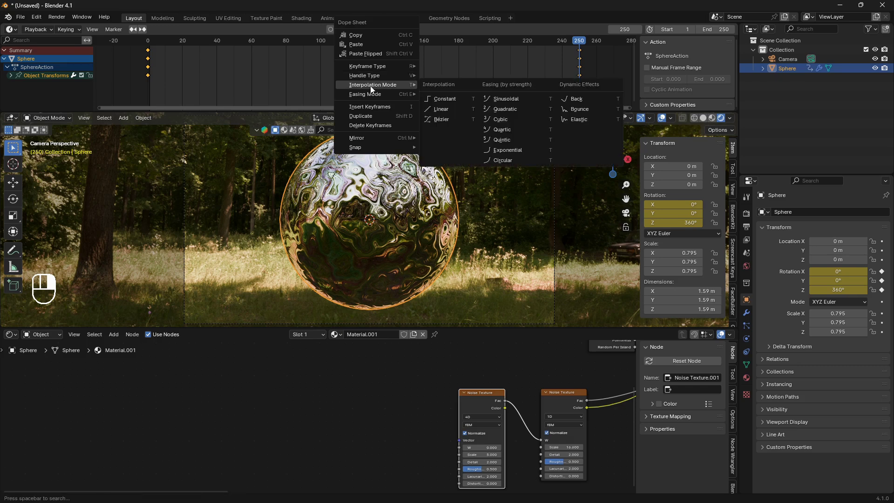
click(450, 112)
key(space)
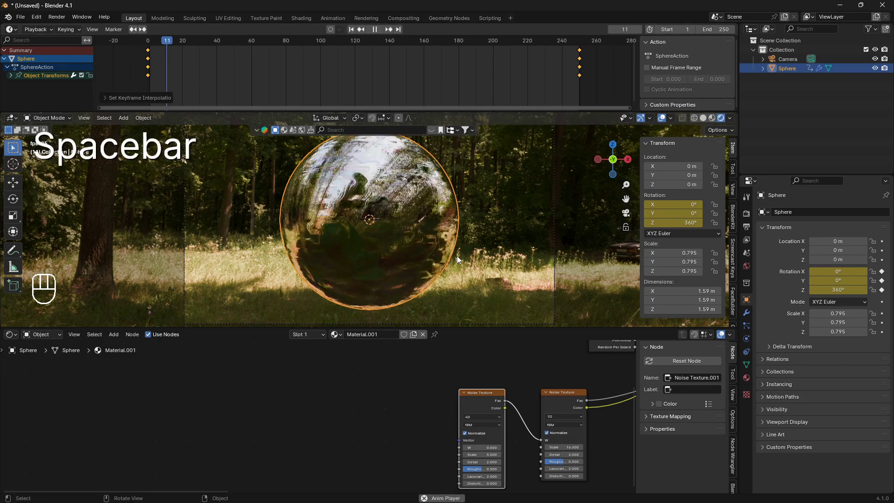
scroll(419, 209, up, 2)
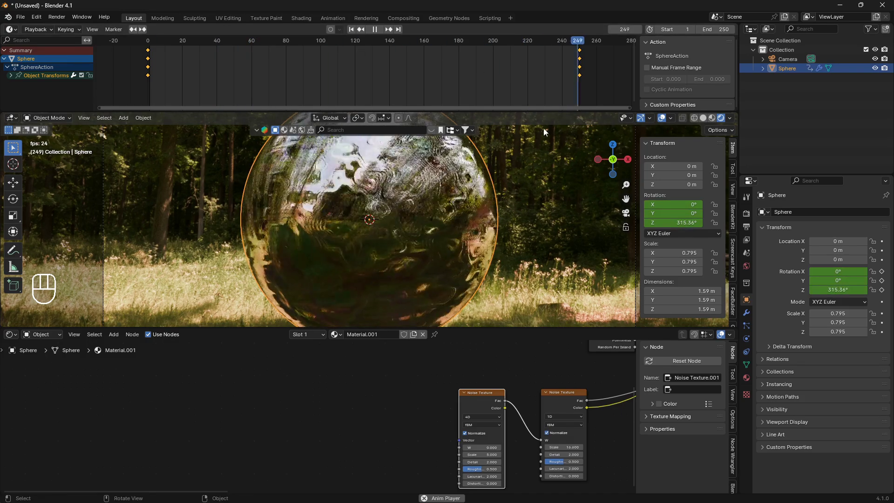
Shrink the Timeline to enlarge the 3D viewport and play and pause the animation to examine the rotating sphere's reflections
drag(544, 113, 544, 46)
scroll(482, 191, up, 2)
key(space)
key(space)
key(space)
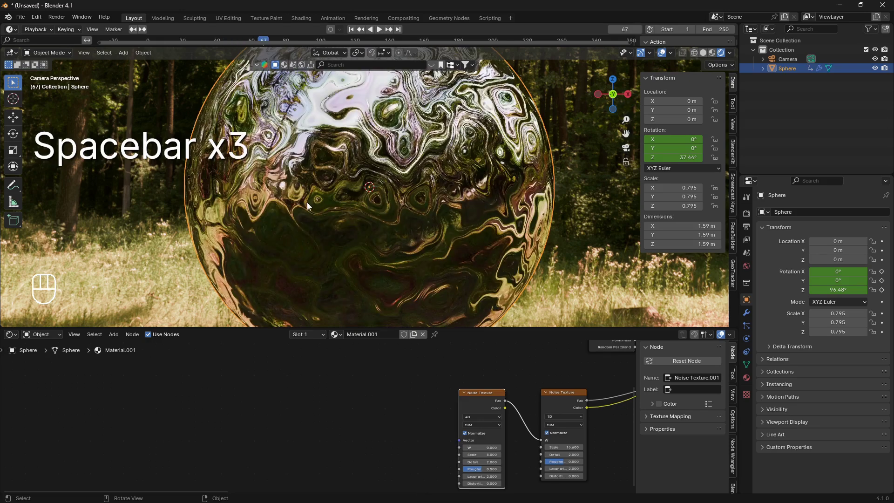
key(space)
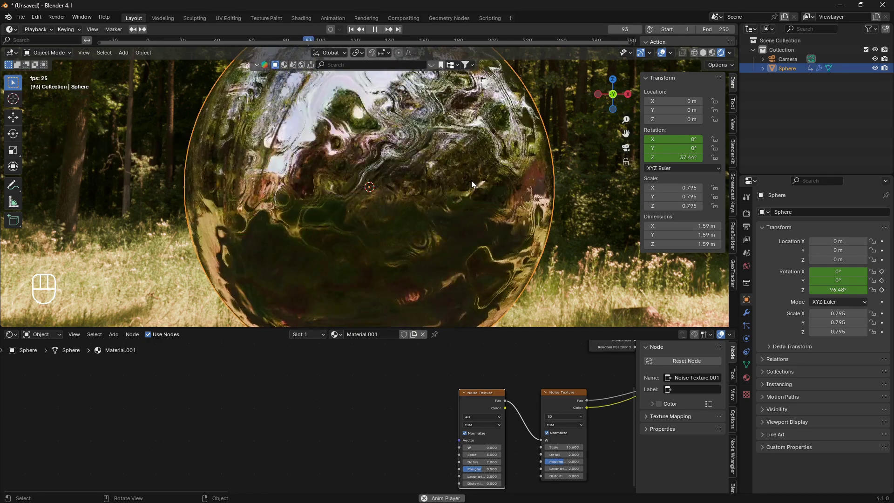
scroll(473, 189, down, 2)
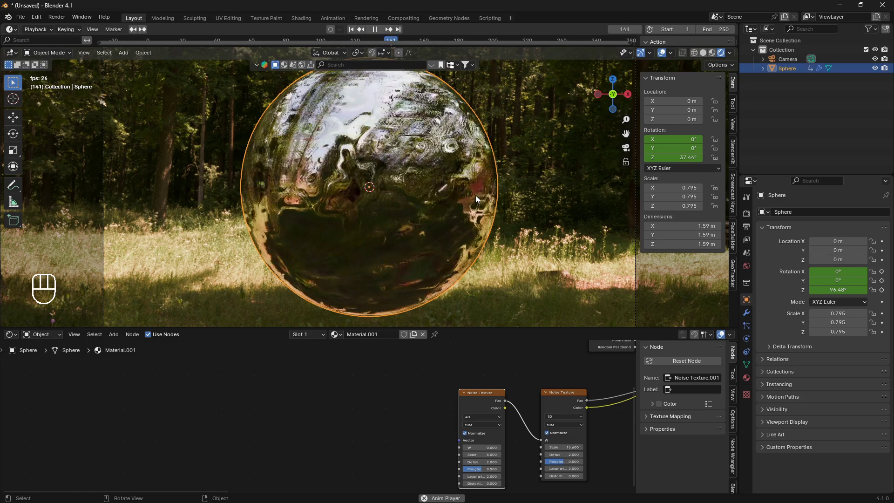
key(space)
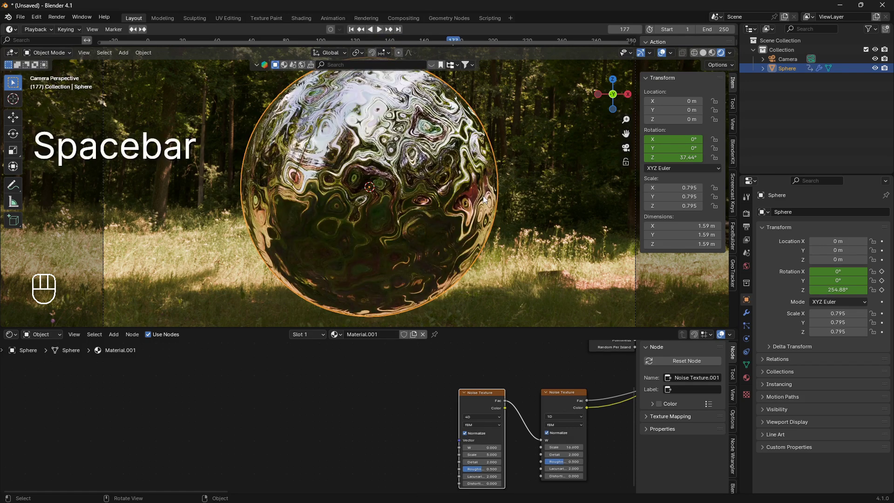
key(space)
key(space)
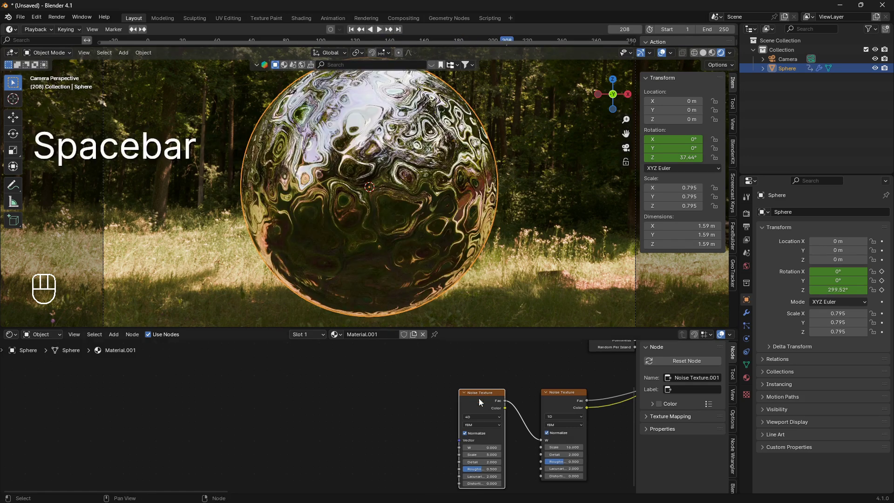
Make the shader editor and the Timeline taller and return the animation to its first frame
middle_drag(478, 398, 382, 379)
drag(471, 328, 472, 308)
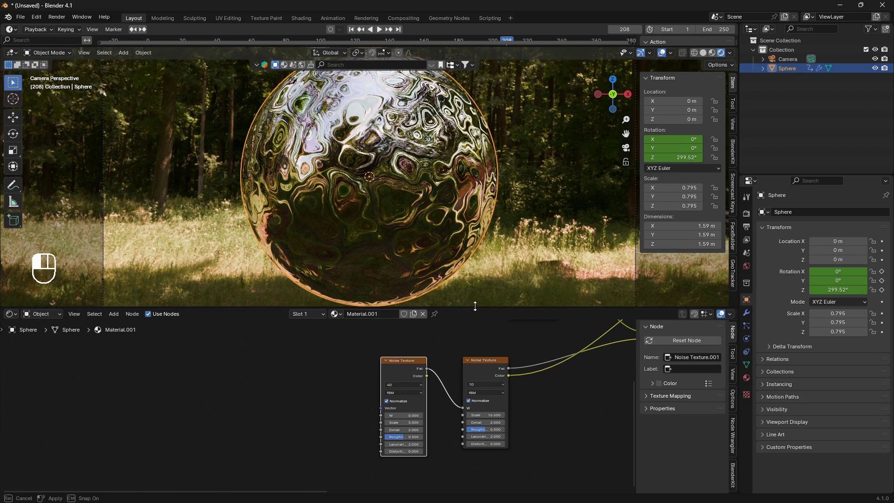
drag(536, 45, 541, 90)
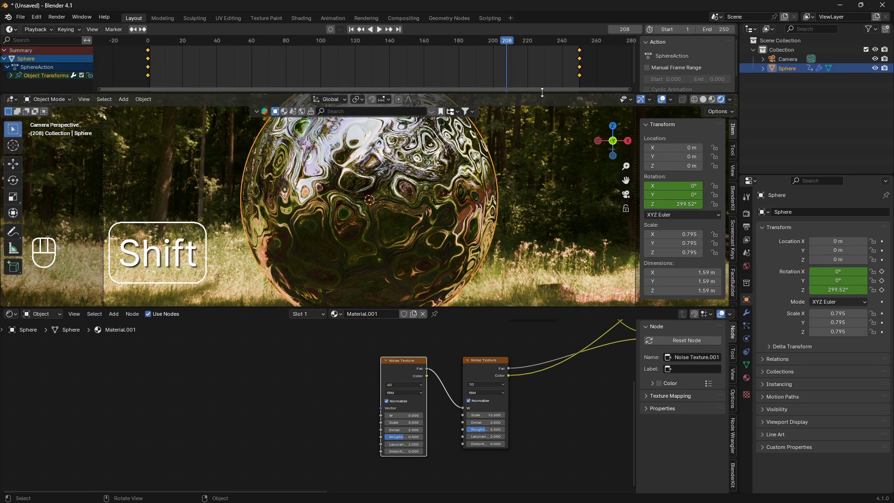
key(shift+Left)
Move the 4D Noise Texture node away from the 1D one and add connected Texture Coordinate and Mapping nodes to it with Node Wrangler
scroll(600, 379, up, 2)
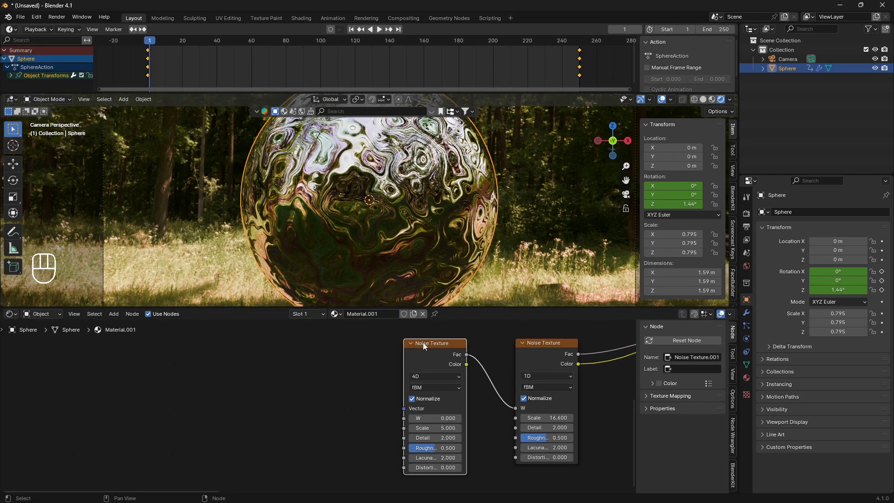
drag(429, 345, 251, 353)
scroll(349, 365, down, 2)
middle_drag(343, 413, 445, 423)
scroll(445, 423, up, 2)
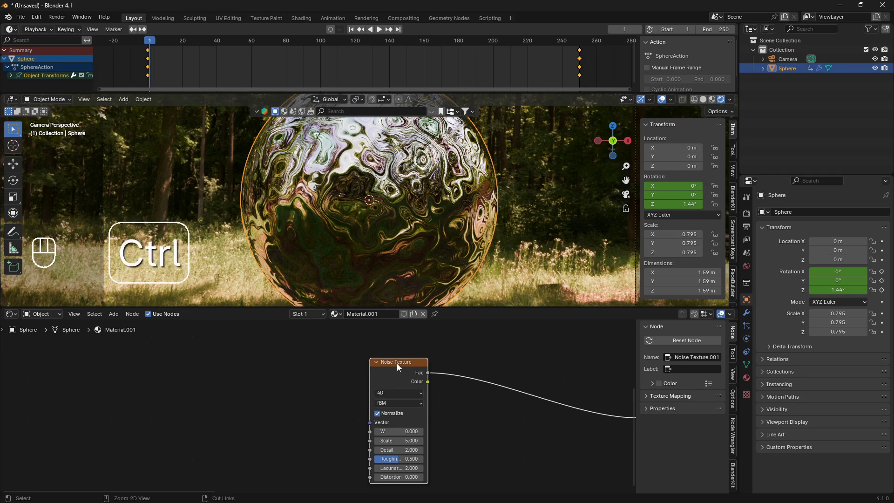
key(ctrl+t)
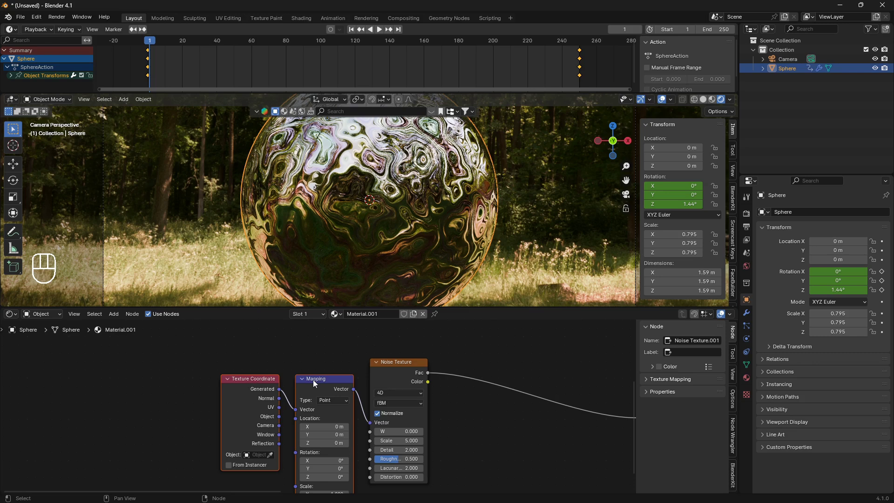
Shorten the Timeline and the shader editor to give the 3D viewport more height
scroll(411, 230, down, 1)
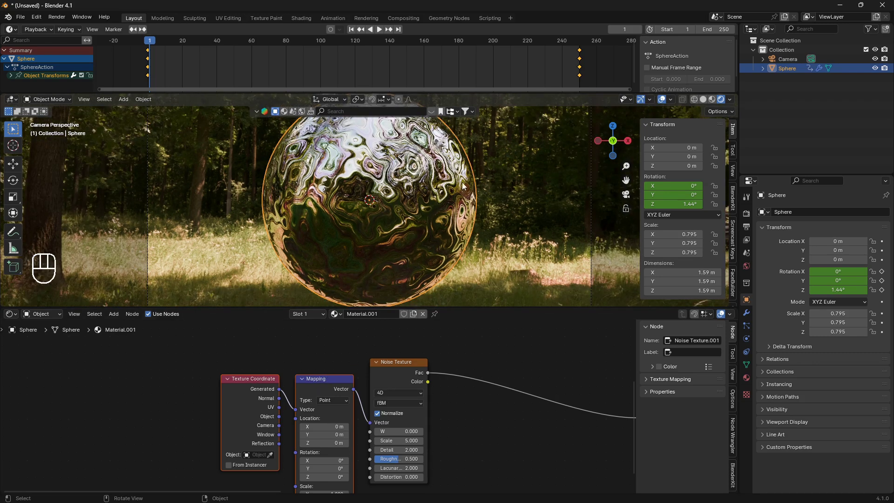
drag(497, 92, 497, 64)
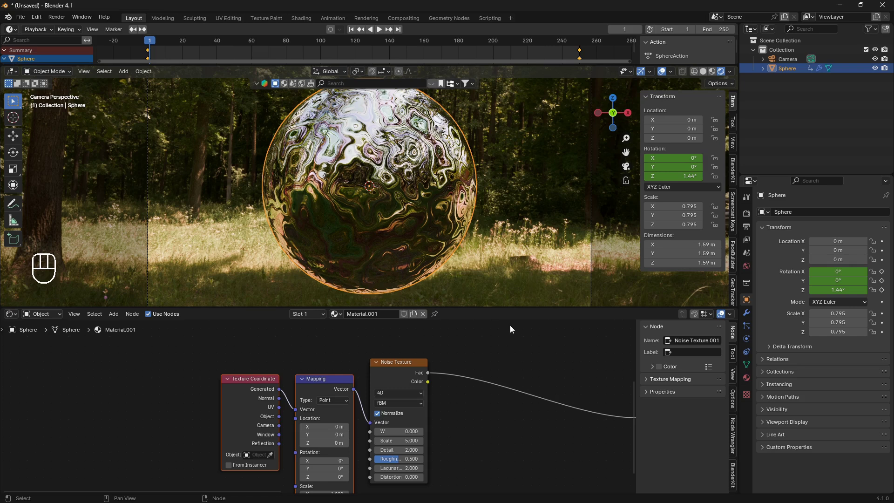
drag(510, 307, 510, 325)
Search the add-ons in Preferences for "node" to check that Node Wrangler is enabled, and close Preferences
click(37, 16)
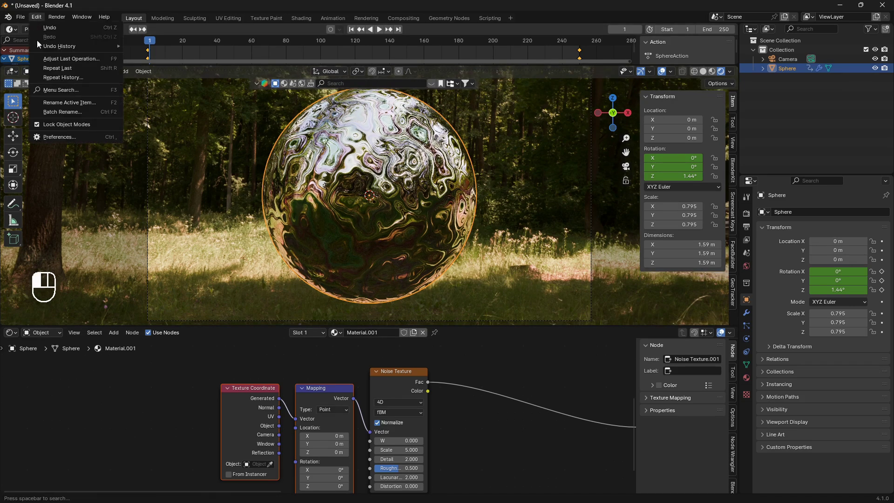
click(55, 136)
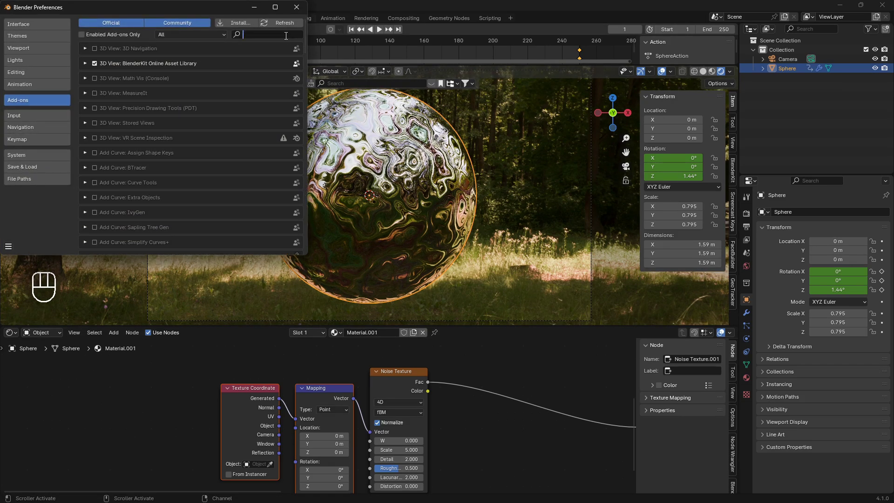
text(node)
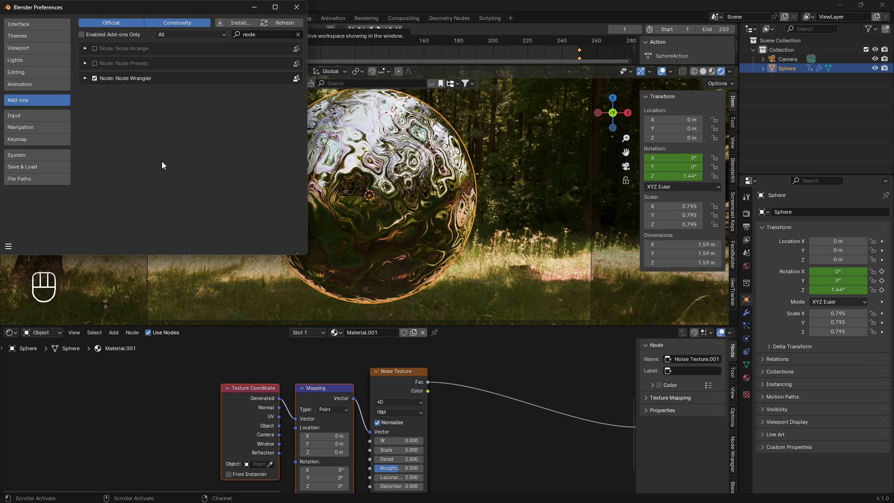
click(9, 246)
click(46, 204)
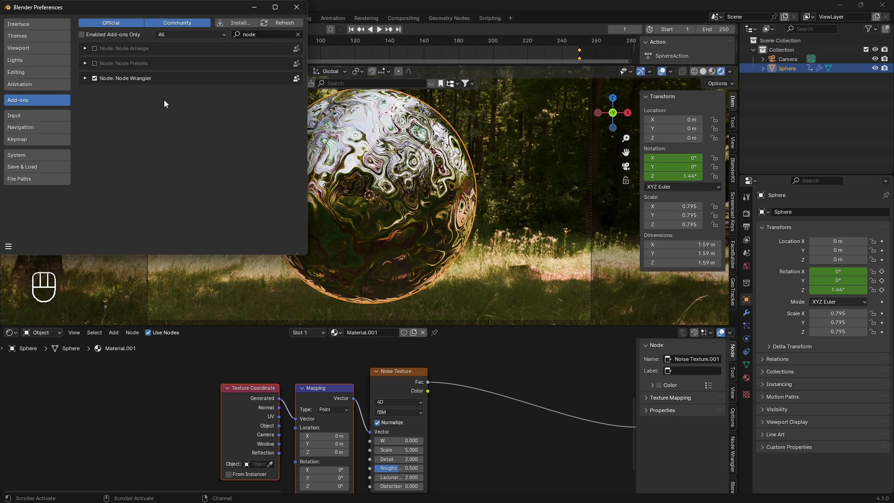
click(297, 7)
Duplicate the Texture Coordinate, Mapping and 4D Noise Texture nodes together and place the copies below the originals
scroll(455, 470, down, 2)
middle_drag(455, 475, 497, 456)
drag(280, 349, 348, 379)
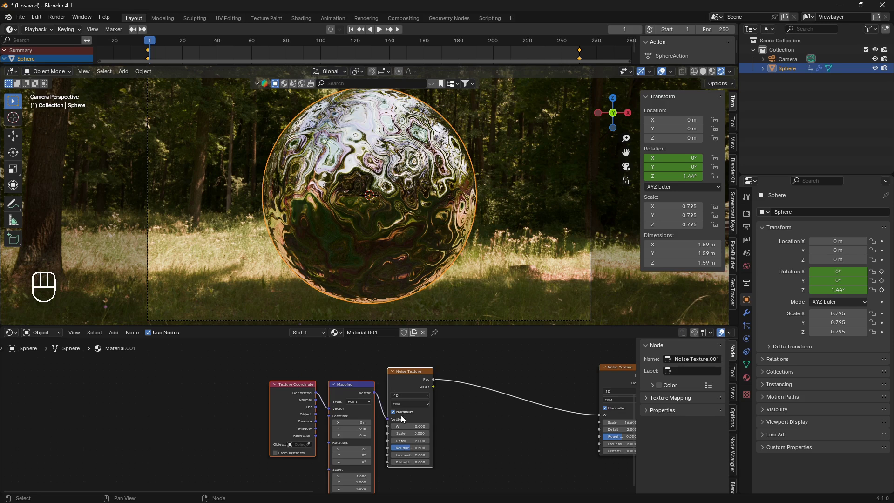
scroll(401, 415, down, 1)
key(shift+d)
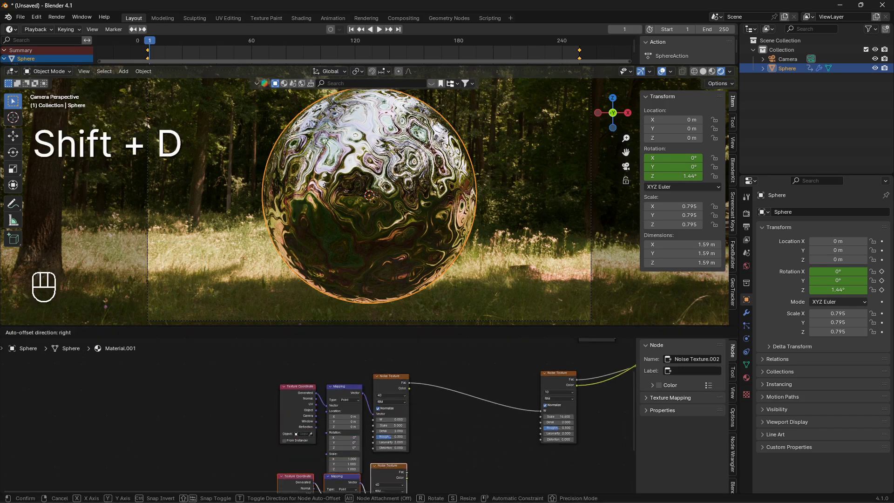
click(420, 435)
Add a Mix node on the link between the 4D Noise Texture and the 1D Noise Texture
middle_drag(415, 346, 329, 344)
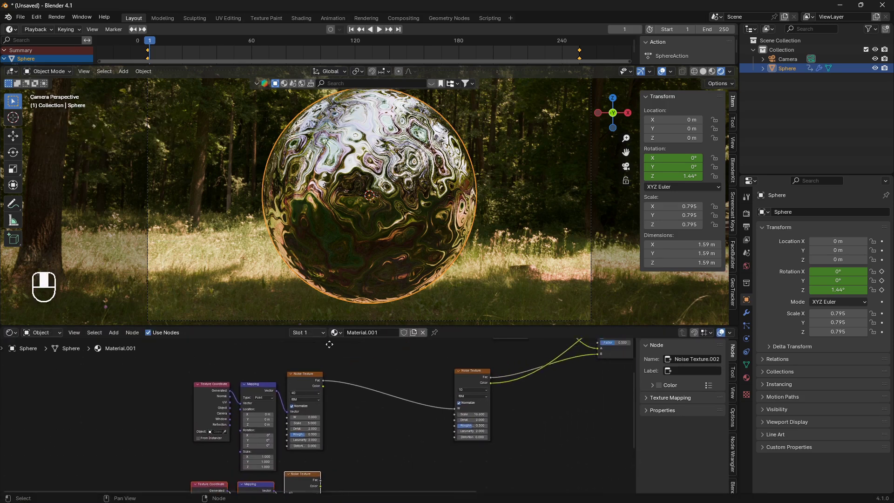
scroll(378, 379, up, 1)
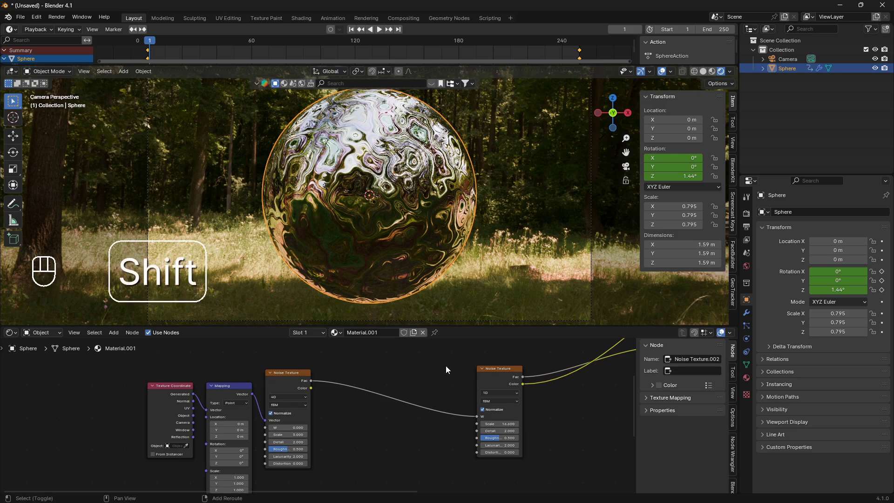
key(shift+a)
text(mix)
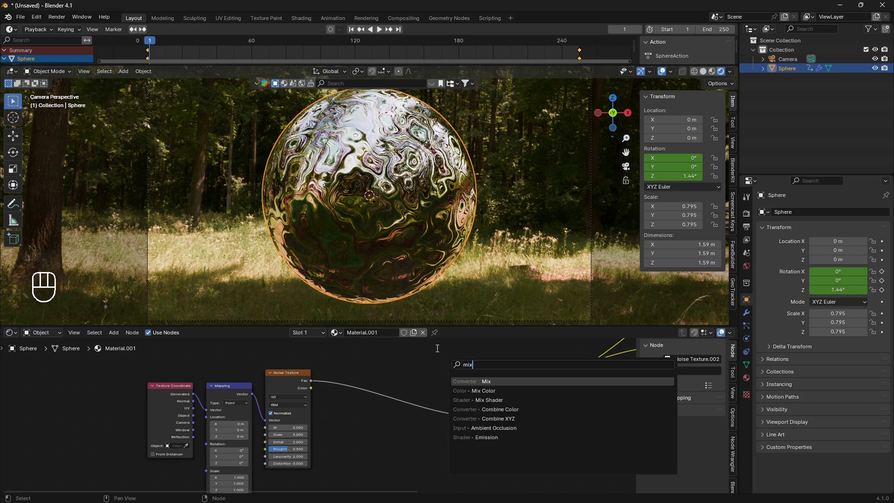
click(474, 381)
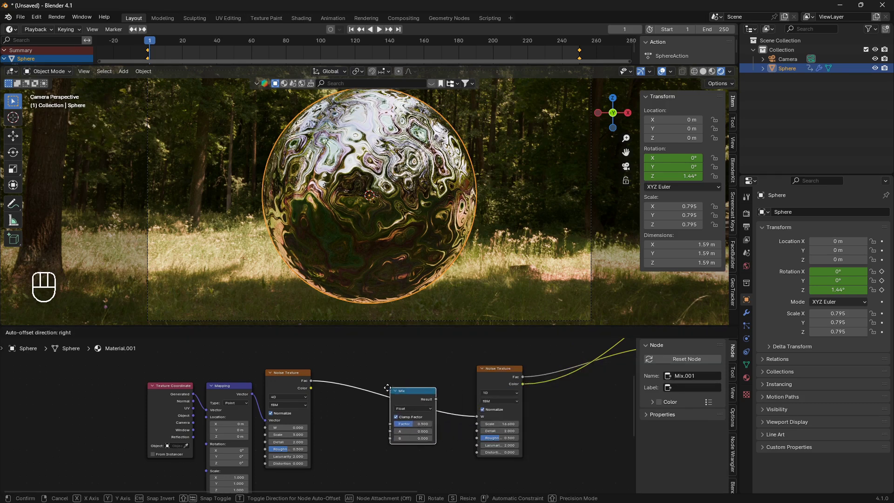
click(387, 389)
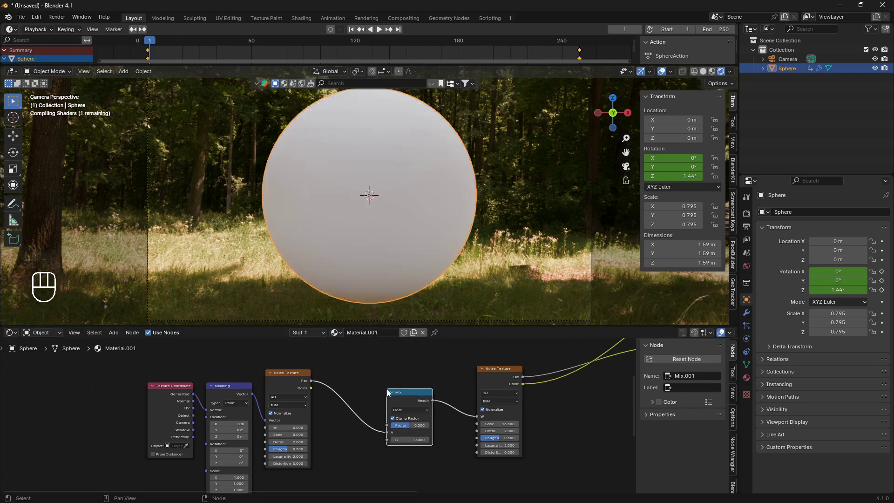
Connect the duplicated Noise Texture's Fac output to the Mix node's B input and make the shader editor taller
middle_drag(425, 446, 439, 370)
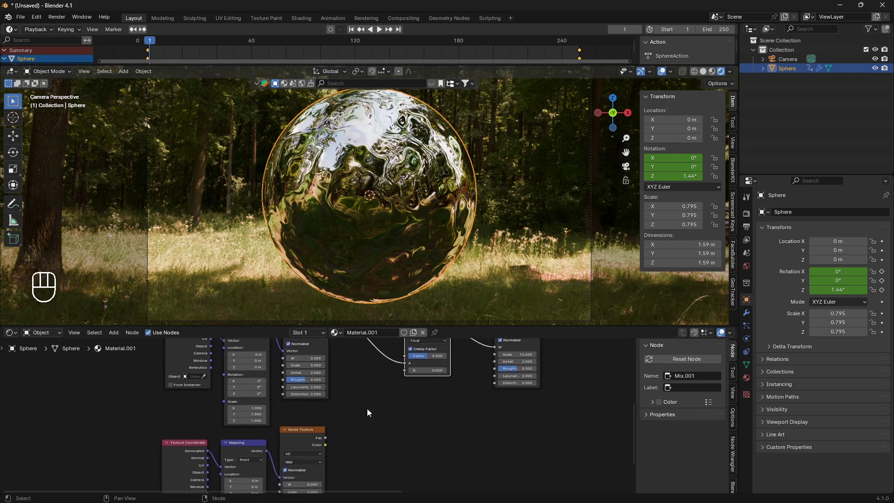
middle_drag(367, 413, 369, 457)
scroll(368, 456, down, 1)
drag(338, 459, 409, 403)
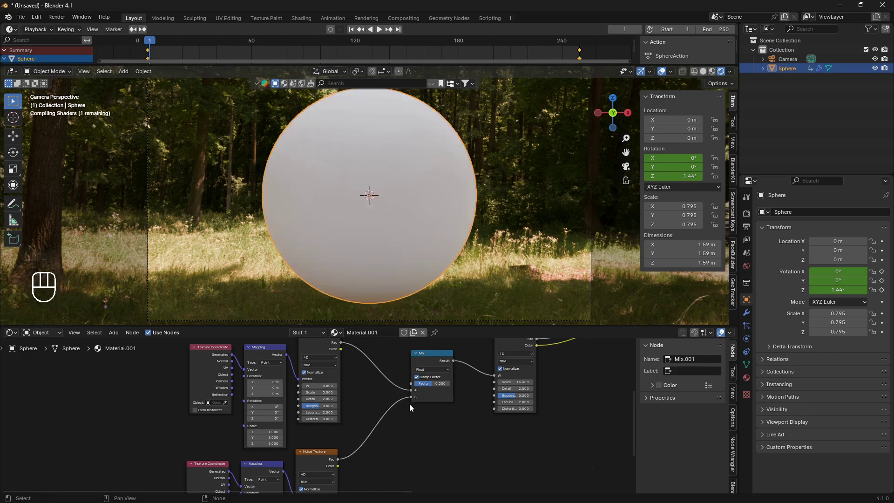
middle_drag(381, 410, 440, 429)
scroll(440, 428, up, 1)
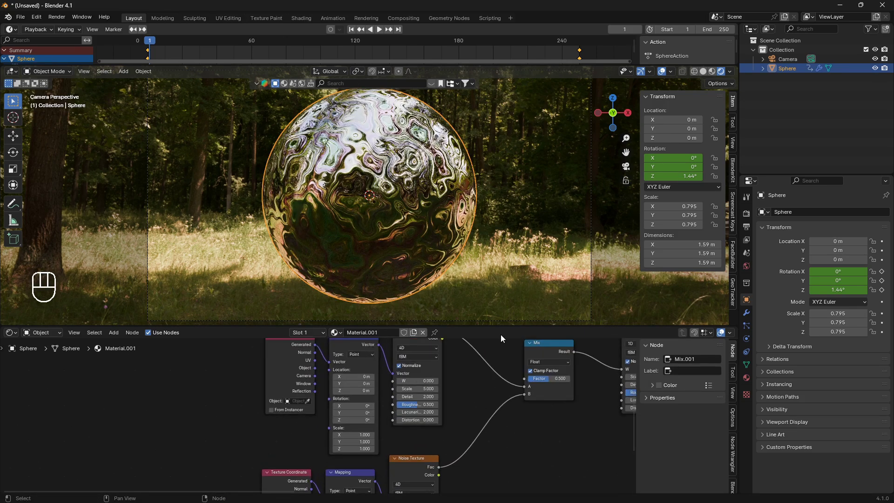
drag(503, 325, 503, 289)
Examine the settings of both 4D Noise Texture branches and how they feed the Mix node
scroll(433, 390, up, 1)
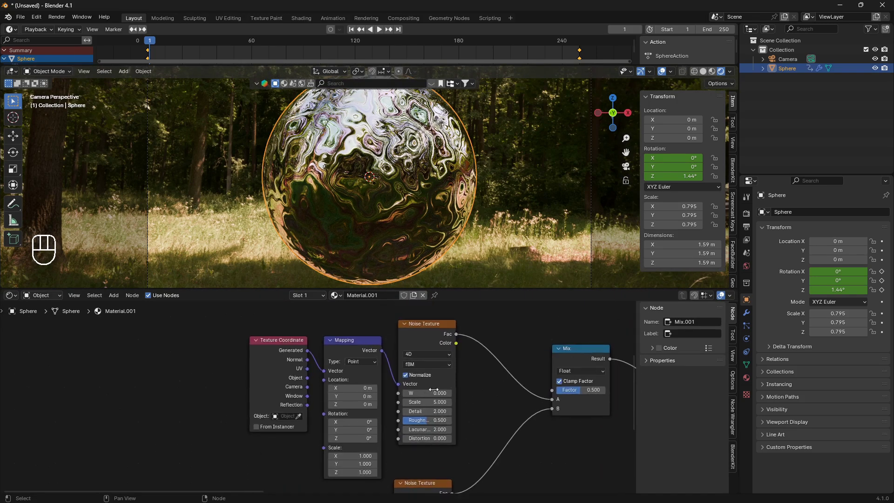
middle_drag(460, 374, 405, 298)
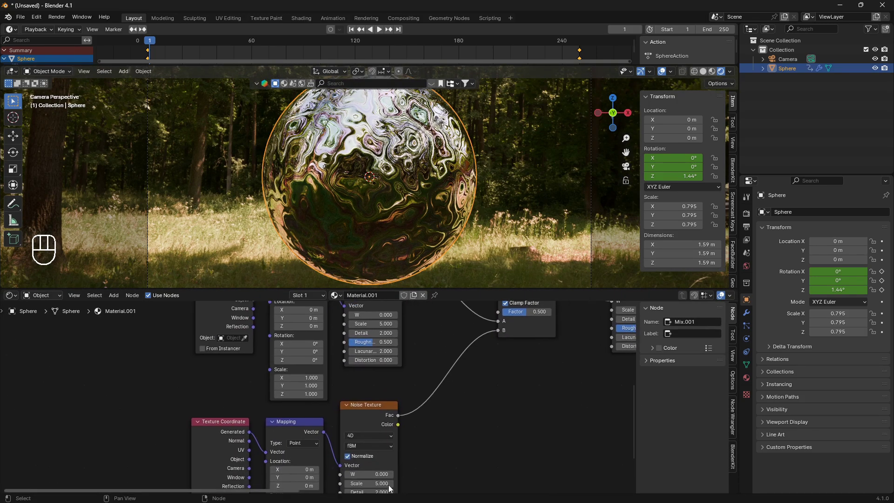
middle_drag(415, 451, 431, 383)
scroll(400, 415, up, 2)
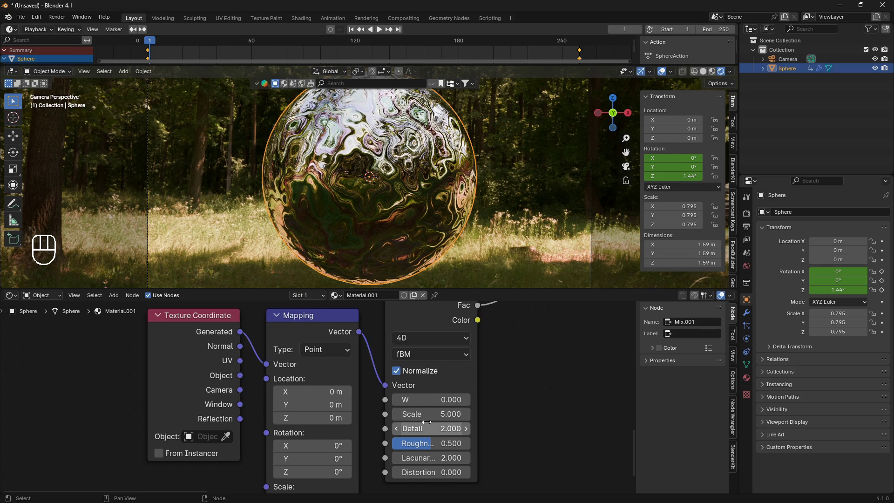
middle_drag(487, 403, 465, 209)
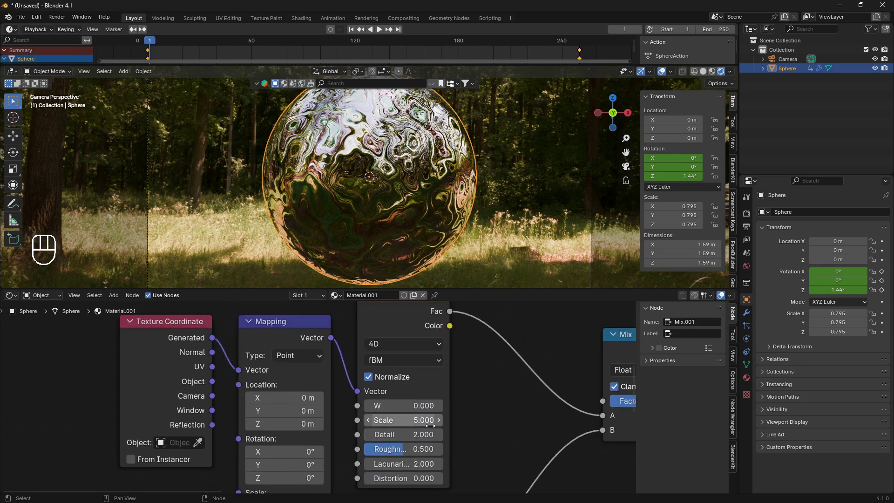
scroll(496, 446, down, 3)
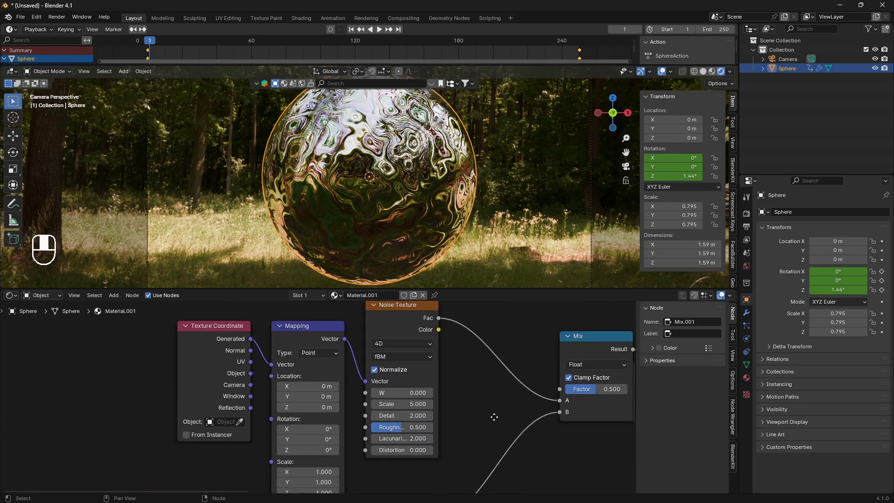
middle_drag(492, 415, 492, 443)
middle_drag(436, 456, 490, 299)
scroll(469, 431, down, 1)
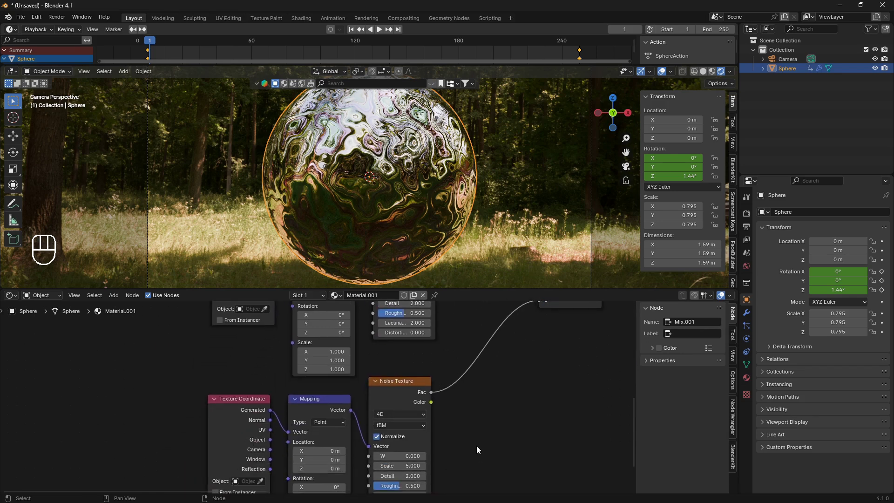
shift+scroll(462, 462, up, 6)
ctrl+scroll(403, 373, right, 3)
ctrl+scroll(403, 373, right, 1)
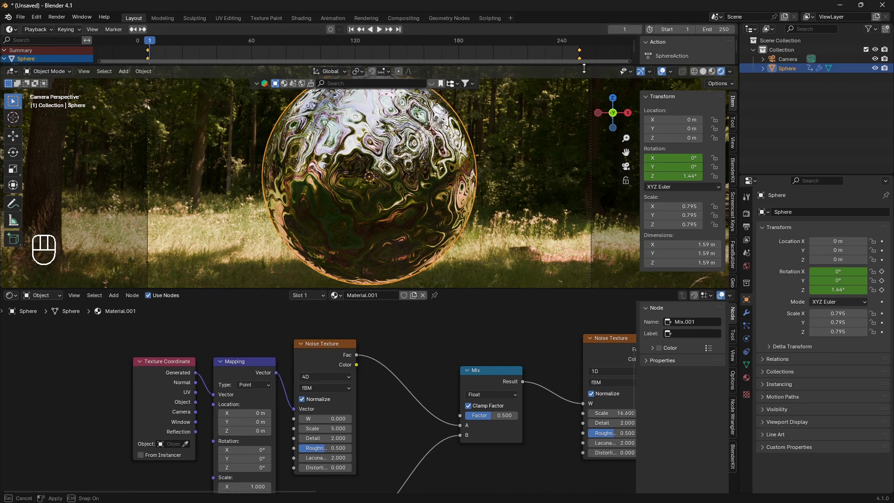
Enlarge the timeline, go to frame 0, set the Mix node's Factor to 0.000 and keyframe it
drag(583, 66, 583, 88)
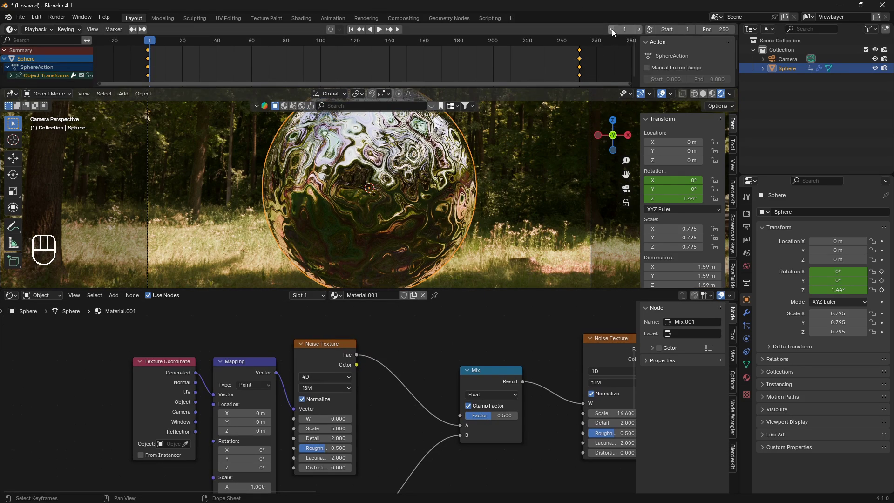
click(613, 29)
scroll(498, 413, up, 3)
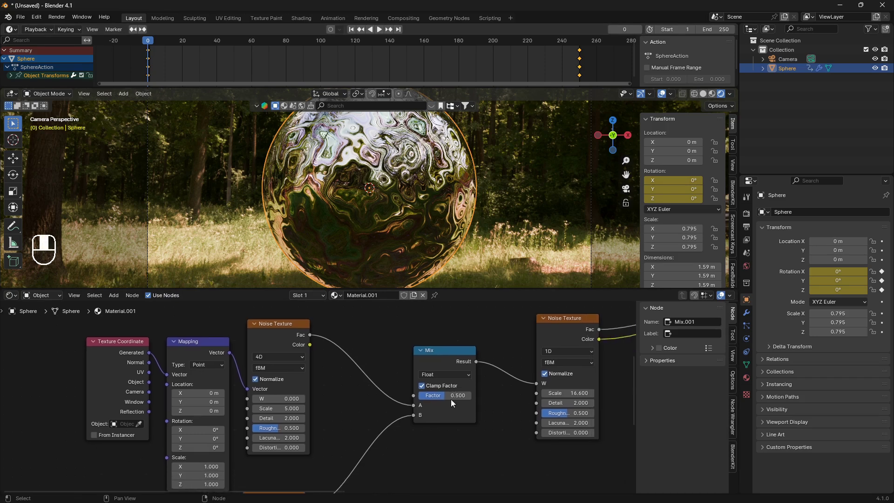
mouse_move(411, 402)
mouse_down()
mouse_move(393, 404)
mouse_move(404, 406)
mouse_up()
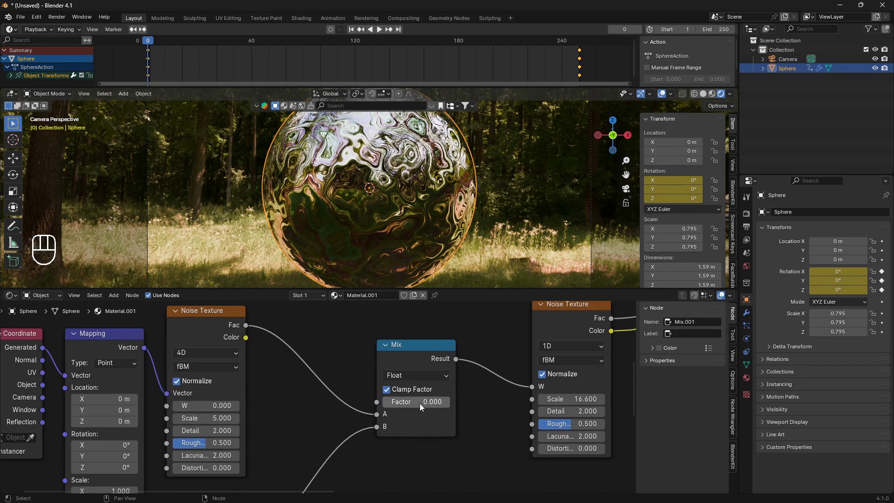
key(i)
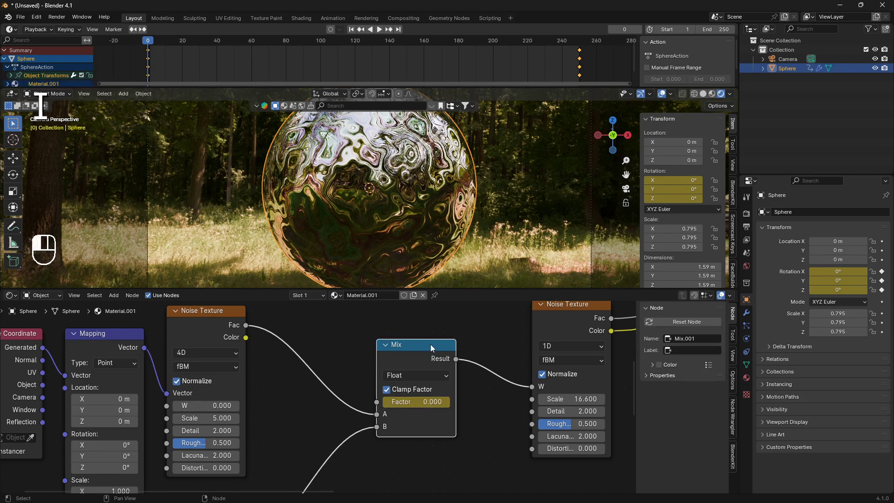
Go to frame 250, set the Mix node's Factor to 1.000 and keyframe it
key(shift)
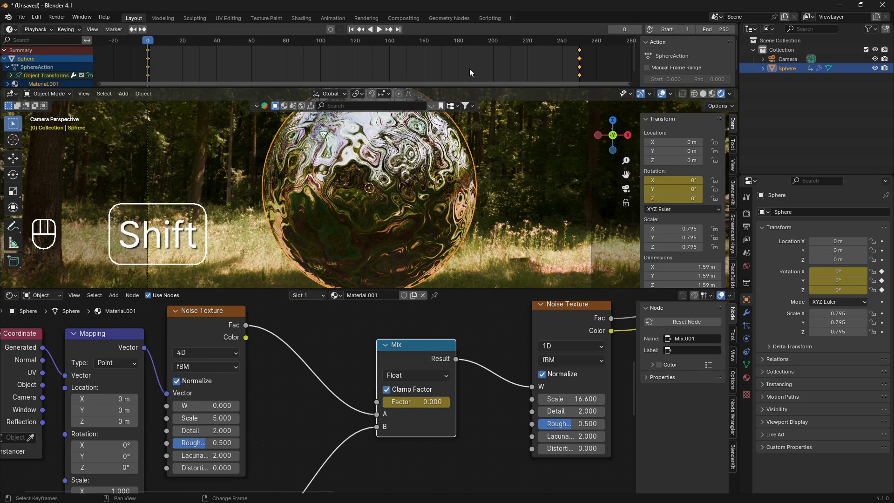
key(shift+Right)
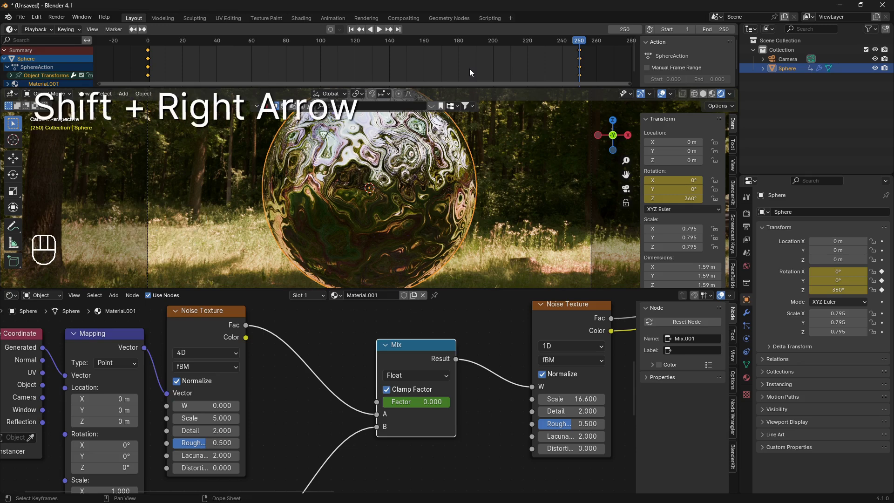
drag(402, 409, 438, 406)
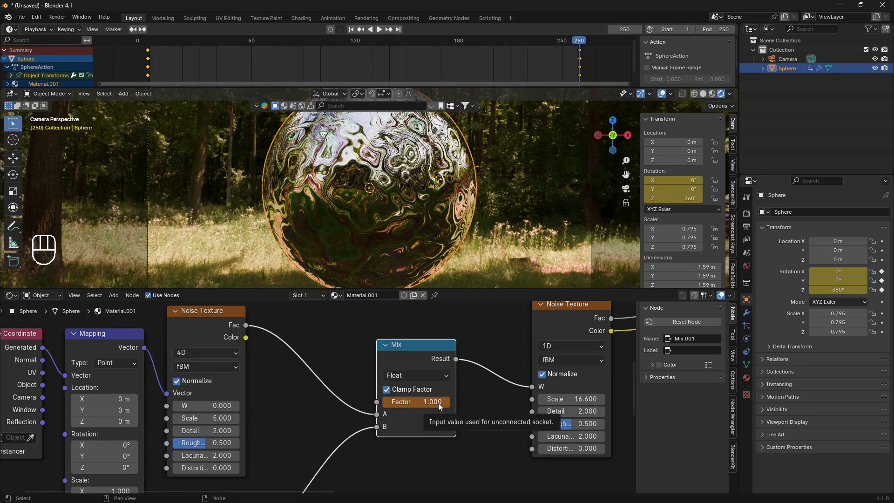
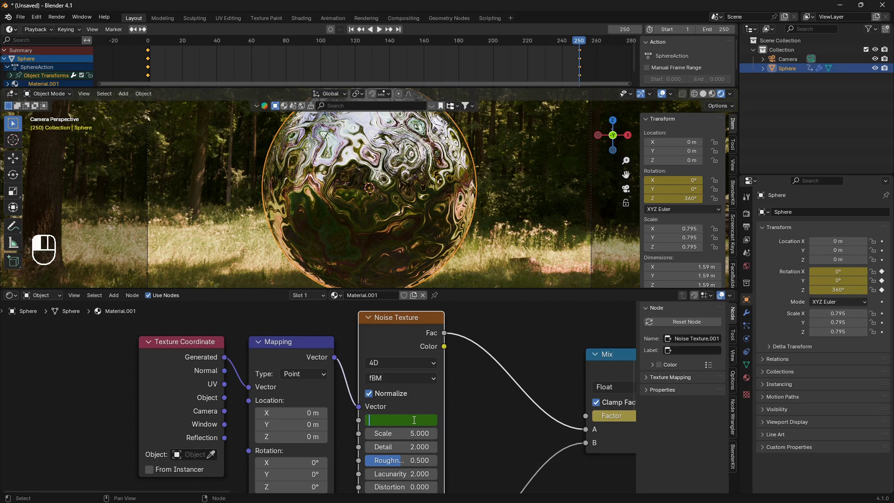
Confirm the new W value on the upper 4D Noise Texture and keyframe it at frame 250
key(Return)
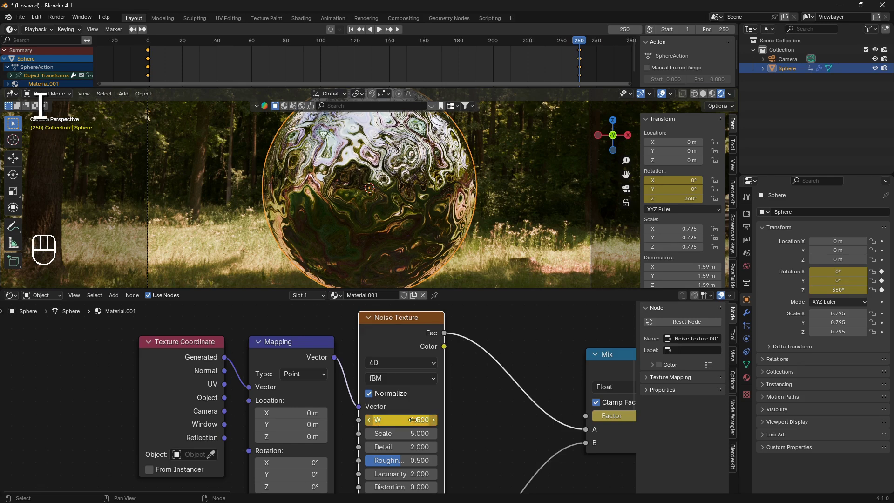
key(i)
At frame 0, set the lower 4D Noise Texture's W value to -1.5 and keyframe it
scroll(413, 419, down, 1)
middle_drag(412, 419, 500, 336)
scroll(515, 429, down, 1)
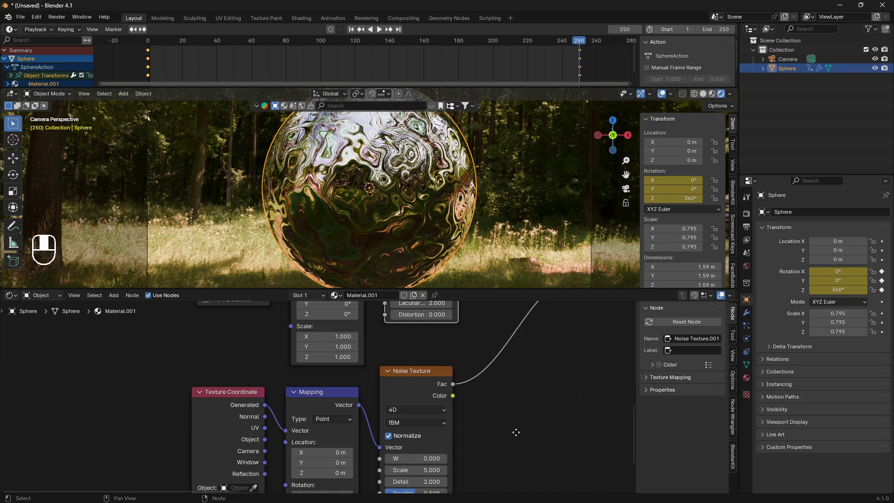
middle_drag(515, 429, 516, 405)
scroll(468, 363, up, 2)
click(459, 336)
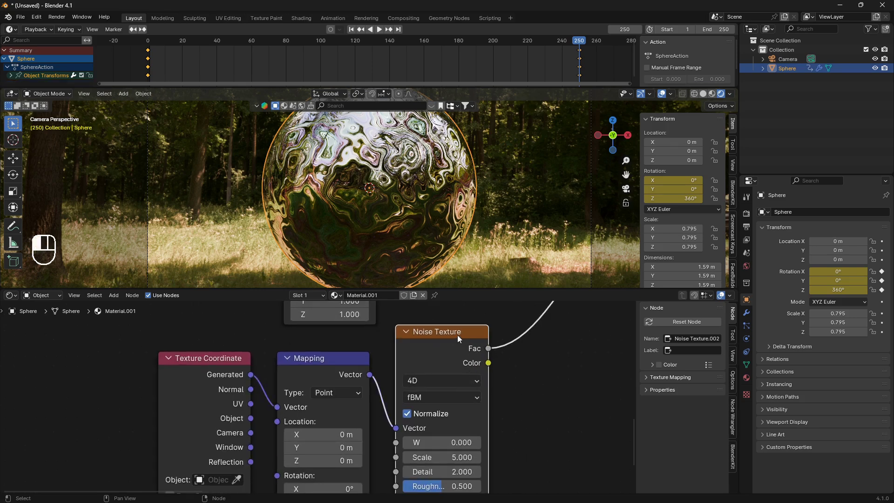
key(shift+Left)
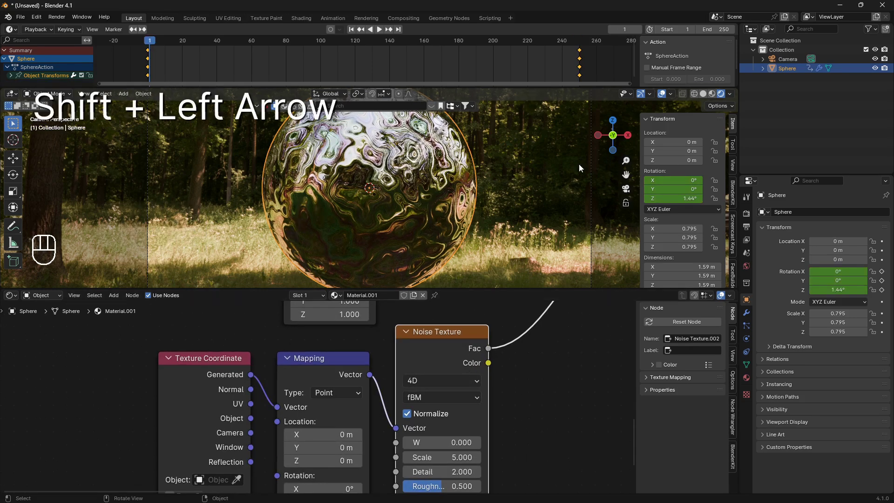
click(610, 30)
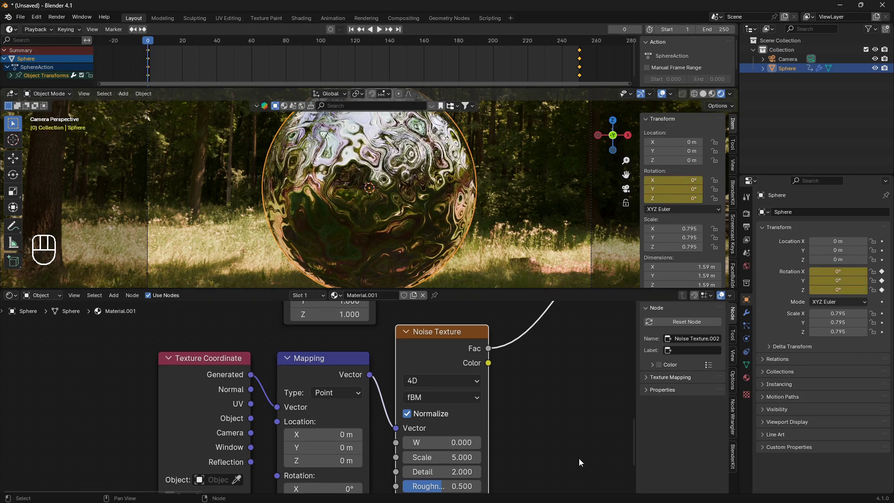
middle_drag(581, 463, 429, 403)
click(429, 403)
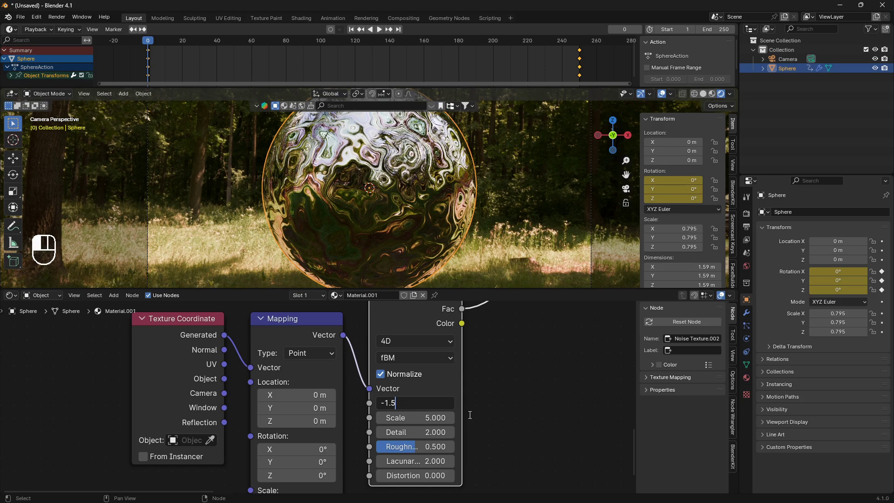
key(Return)
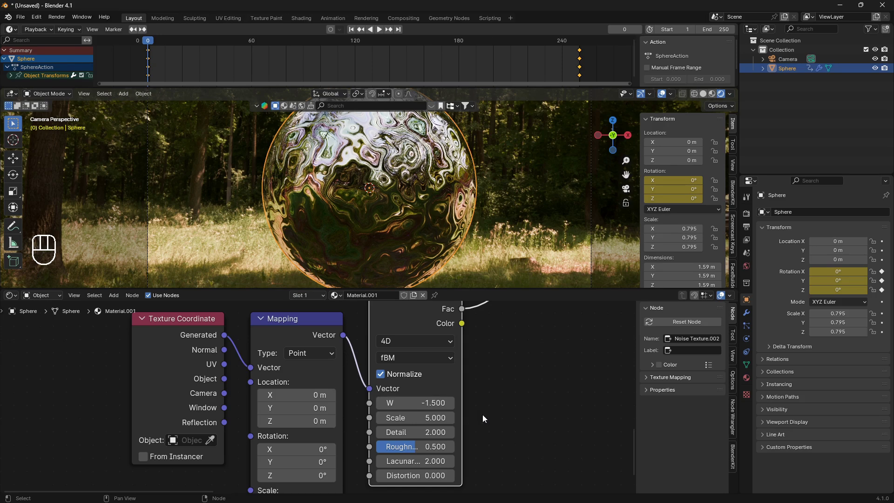
key(i)
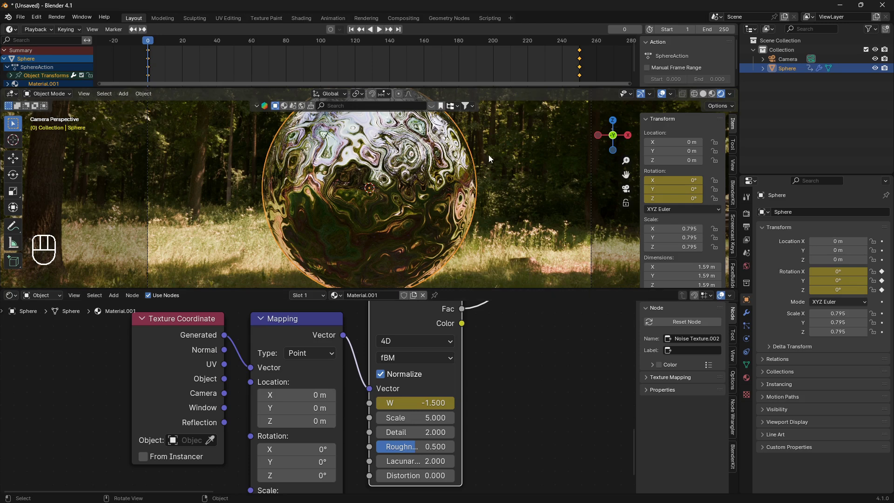
At frame 250, set the lower 4D Noise Texture's W value to 0 and keyframe it
scroll(471, 152, down, 2)
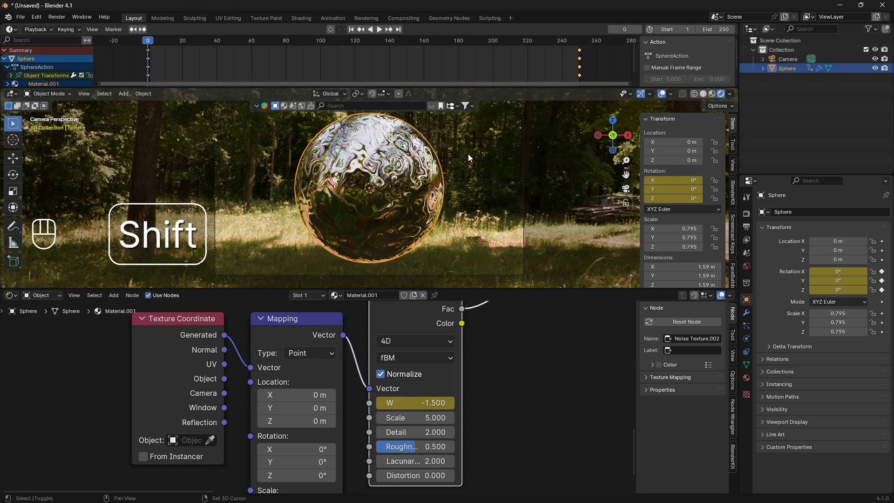
key(shift+Right)
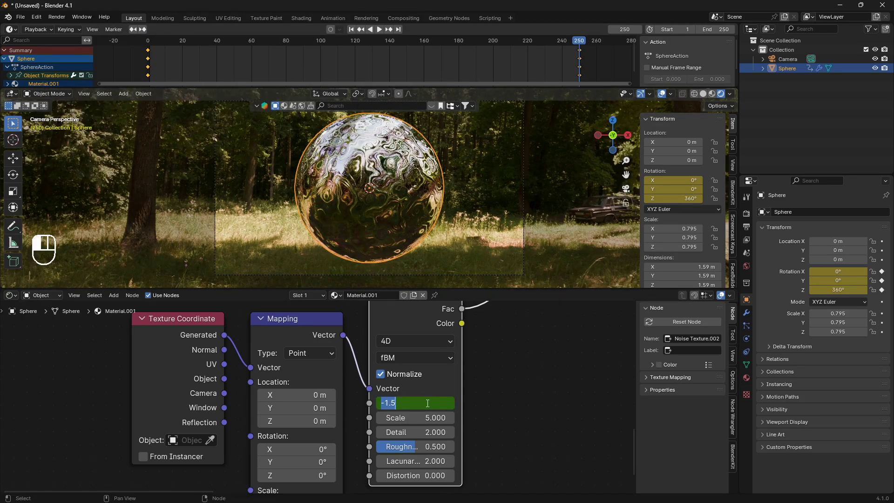
key(Return)
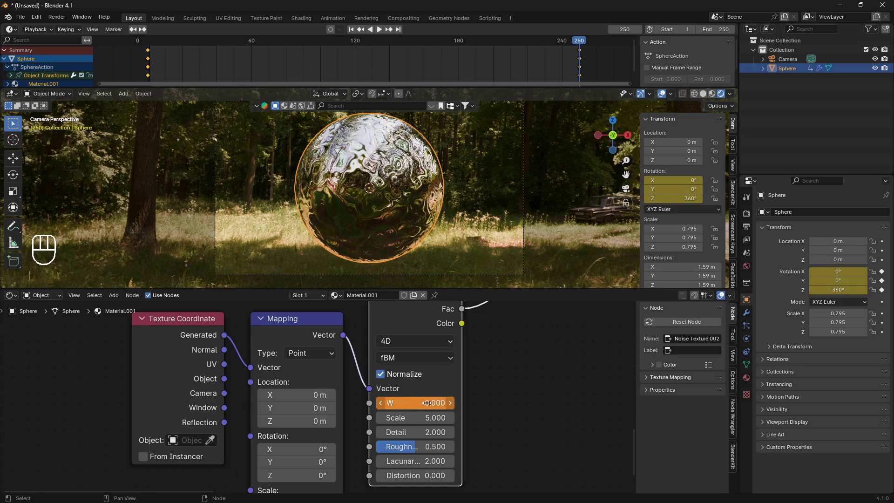
key(i)
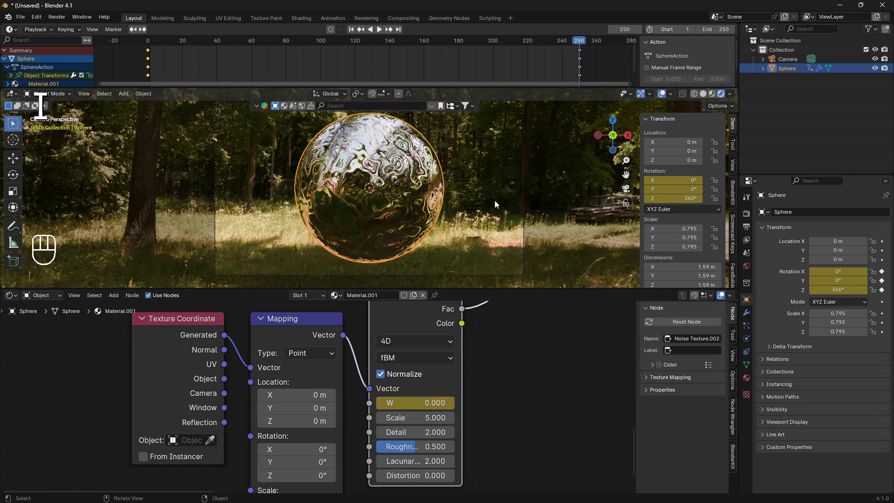
Enlarge the 3D viewport, scrub back from frame 250 and play the animation to examine how the sphere's distortion loops
scroll(495, 201, up, 2)
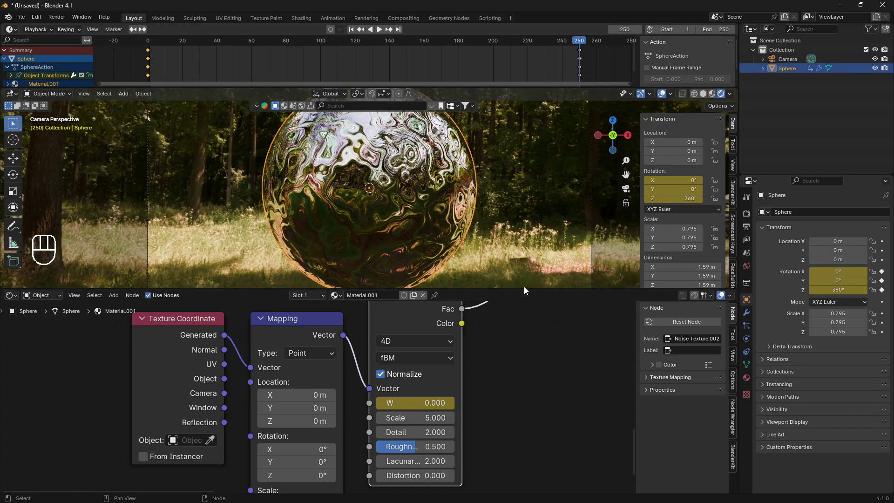
drag(526, 292, 530, 414)
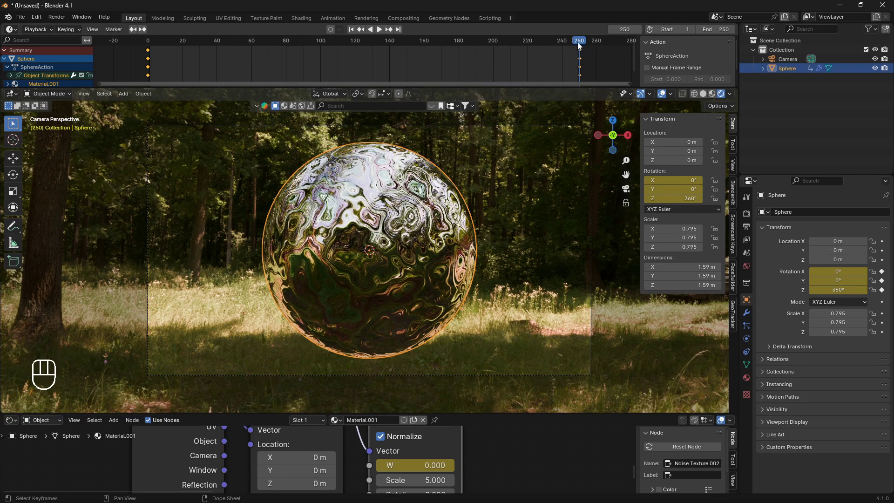
drag(577, 42, 550, 49)
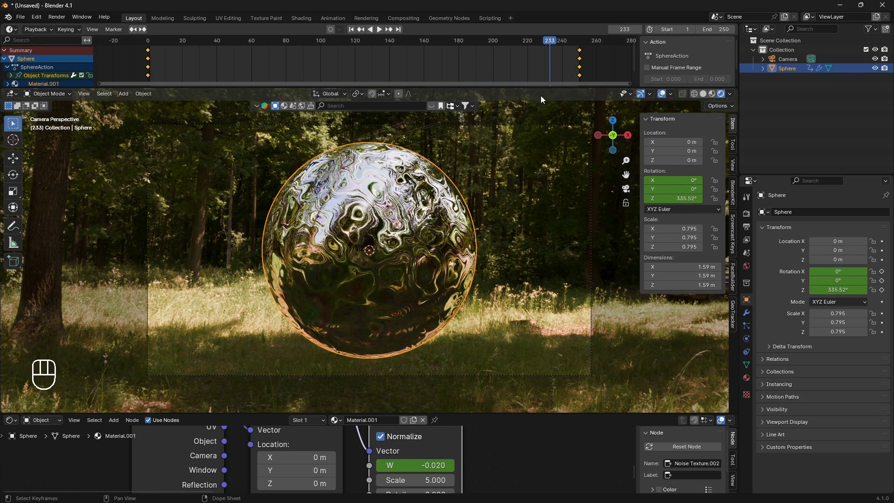
scroll(446, 343, up, 2)
key(space)
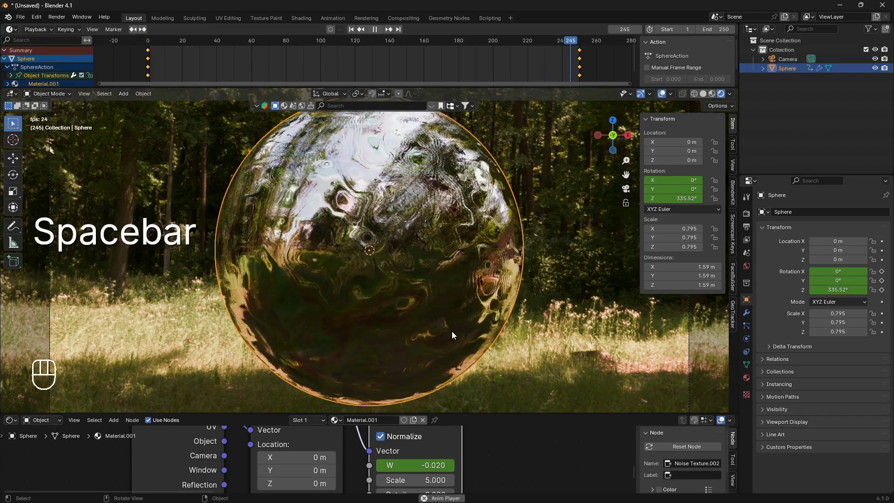
key(space)
key(space)
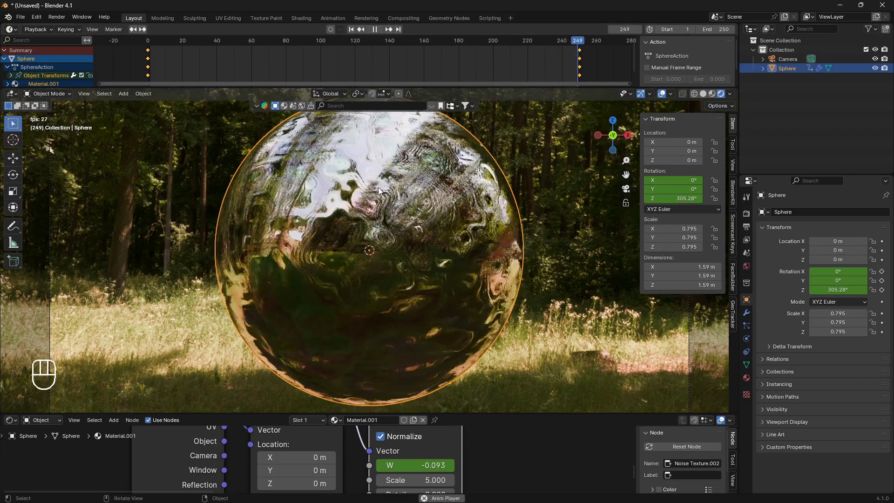
scroll(426, 265, down, 2)
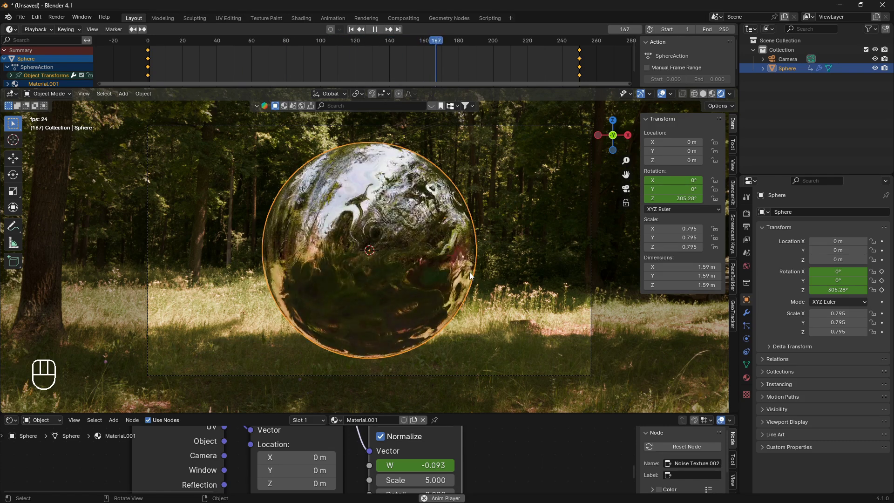
key(space)
key(space)
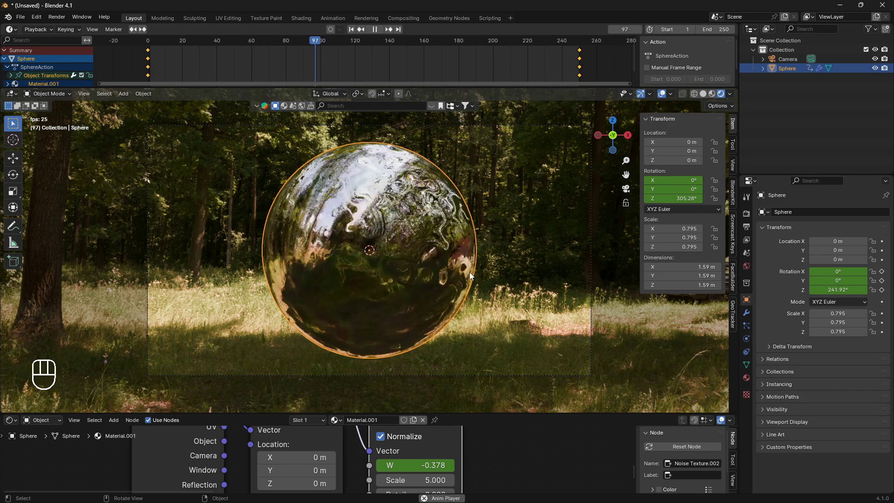
key(space)
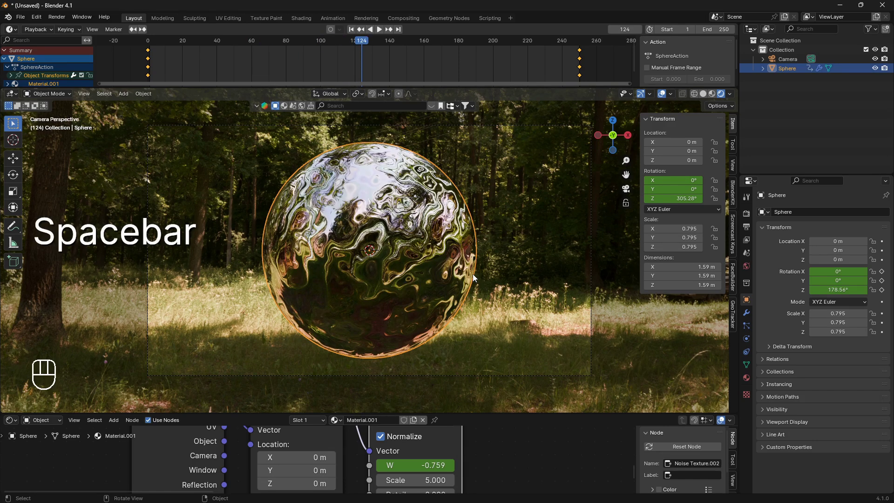
key(space)
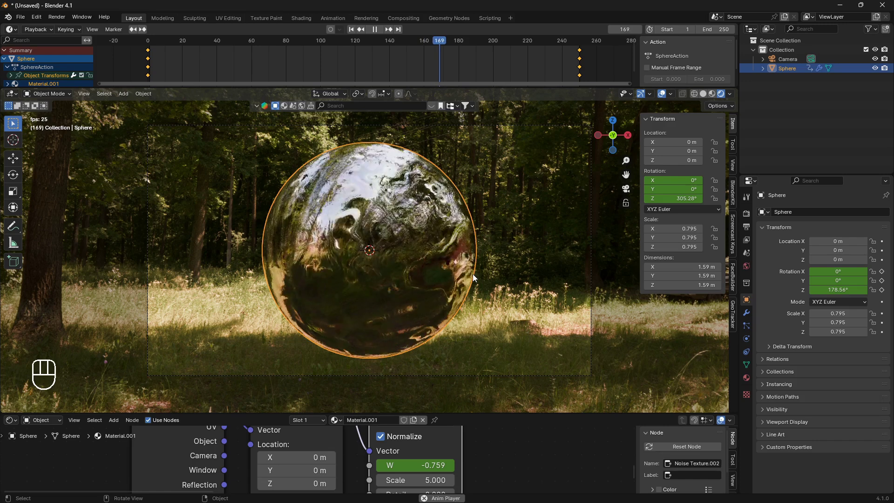